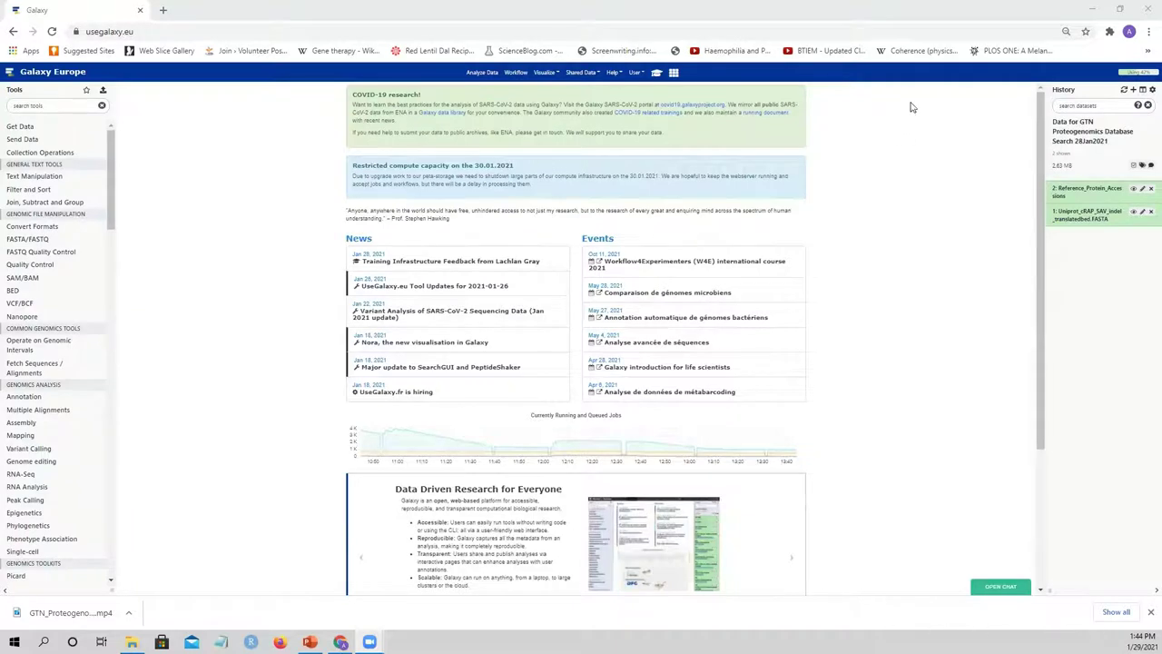
Create a new history and name it "GTN Proteogenomics Database Search 29Jan2021"
left_click(1133, 91)
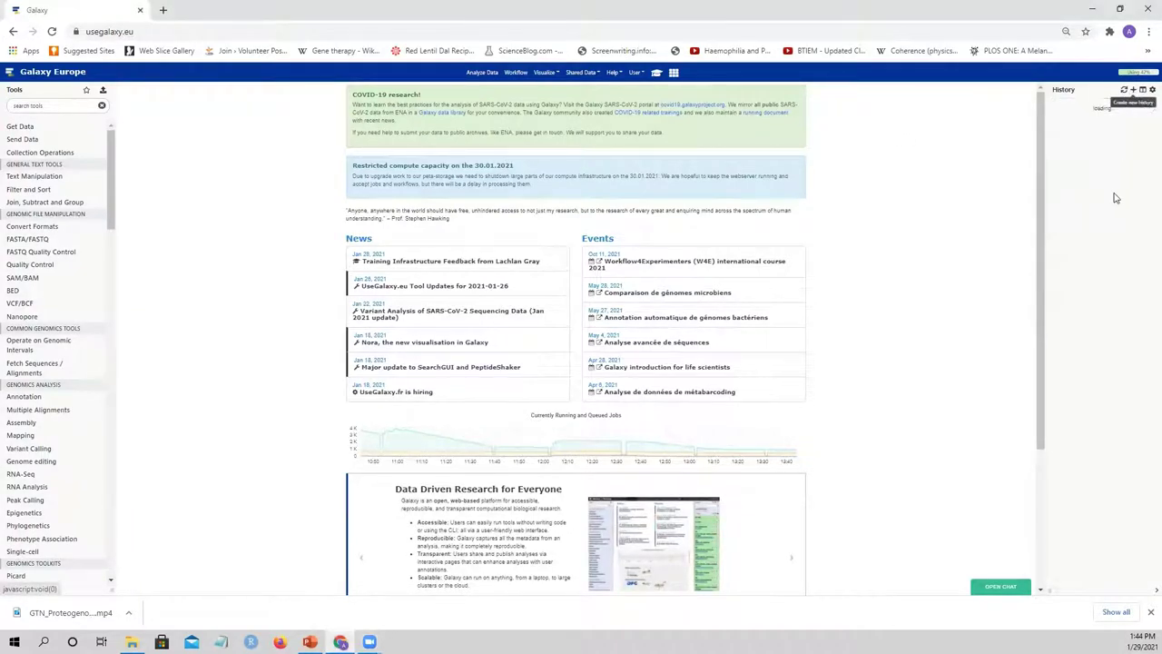
left_click(1059, 122)
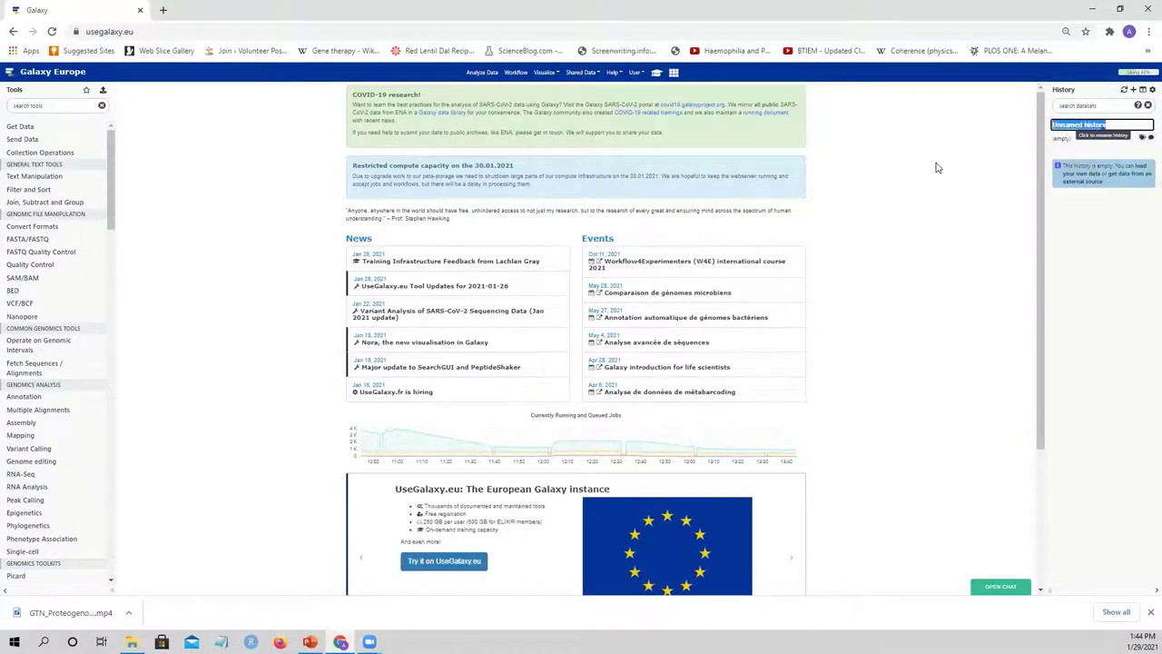
type("GTN Database Search")
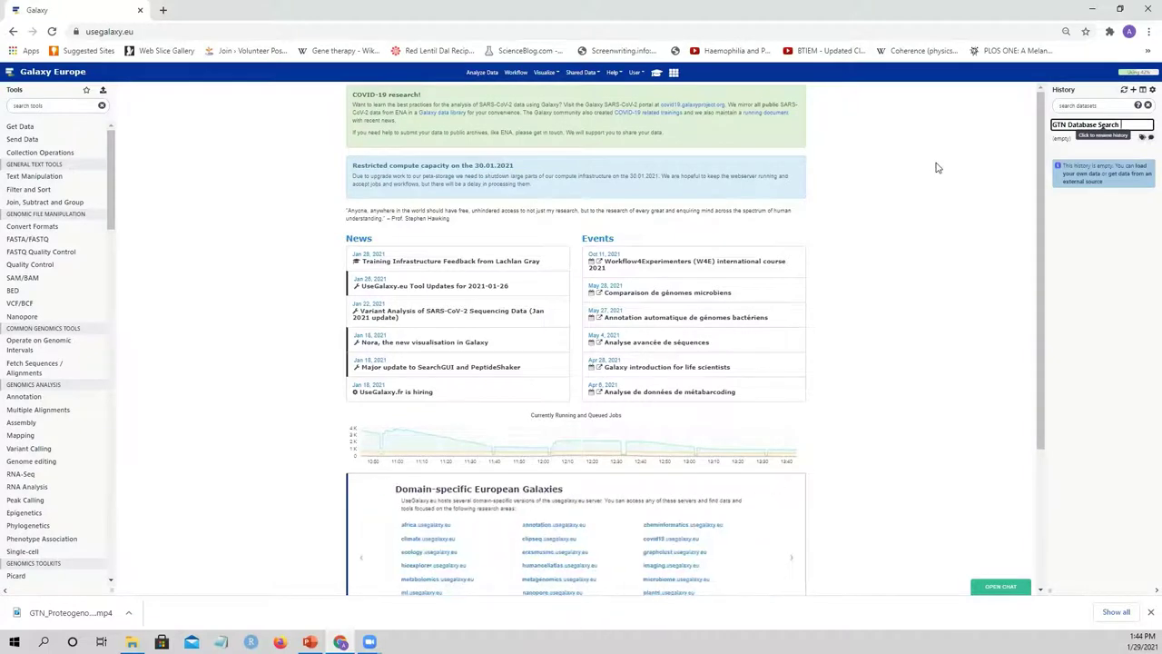
key("BackSpace")
key("BackSpace")
key("BackSpace")
key("BackSpace")
key("BackSpace")
key("BackSpace")
key("BackSpace")
key("BackSpace")
key("BackSpace")
type("Proteogenomics Database")
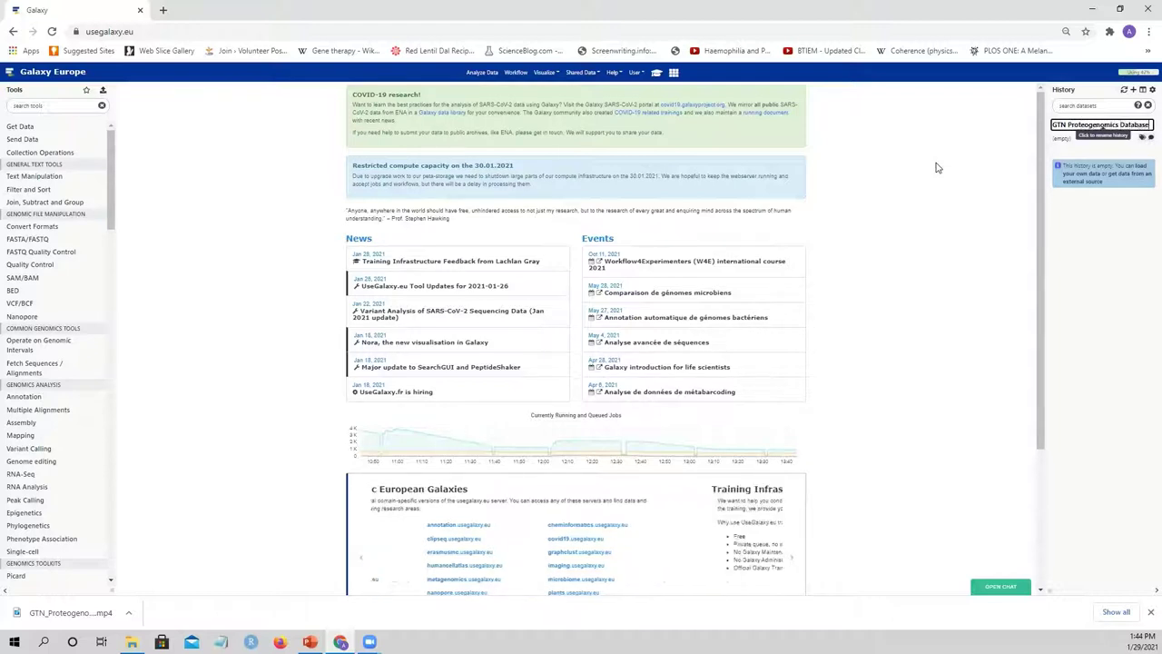
type(" Search")
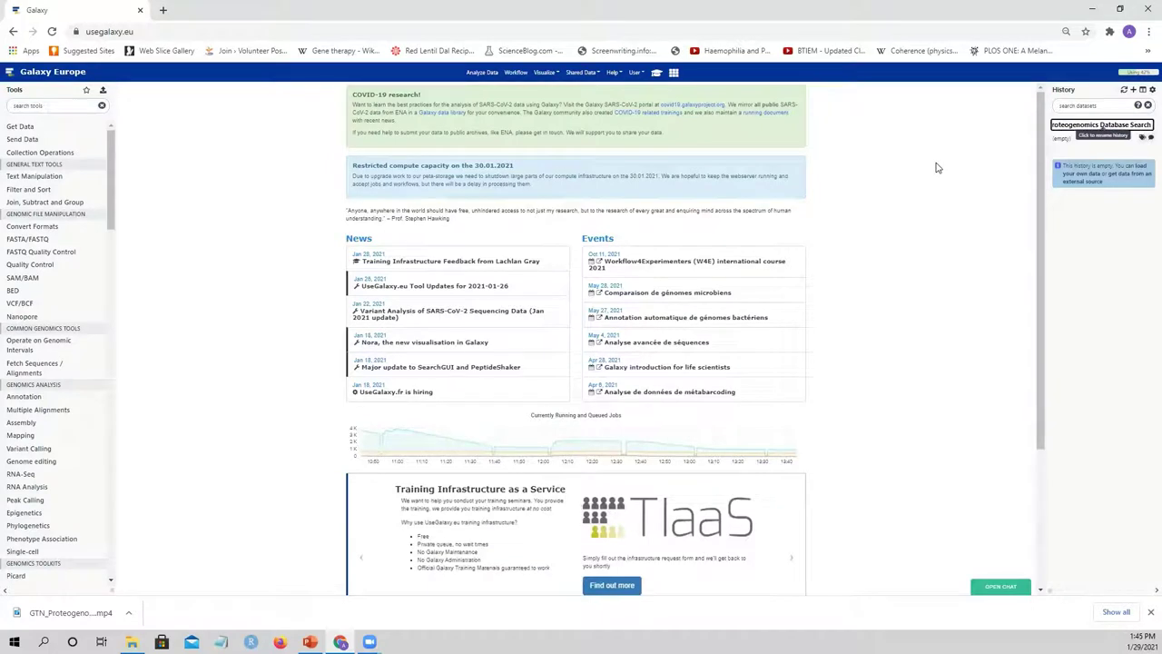
type(" 29Jan2021")
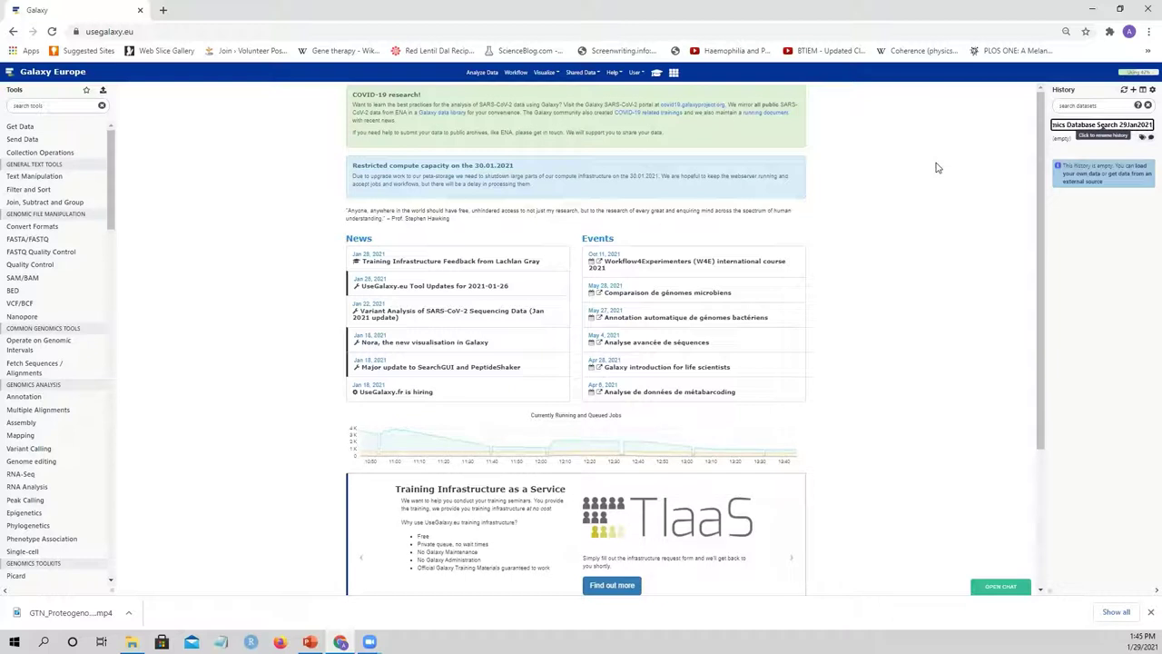
key("Return")
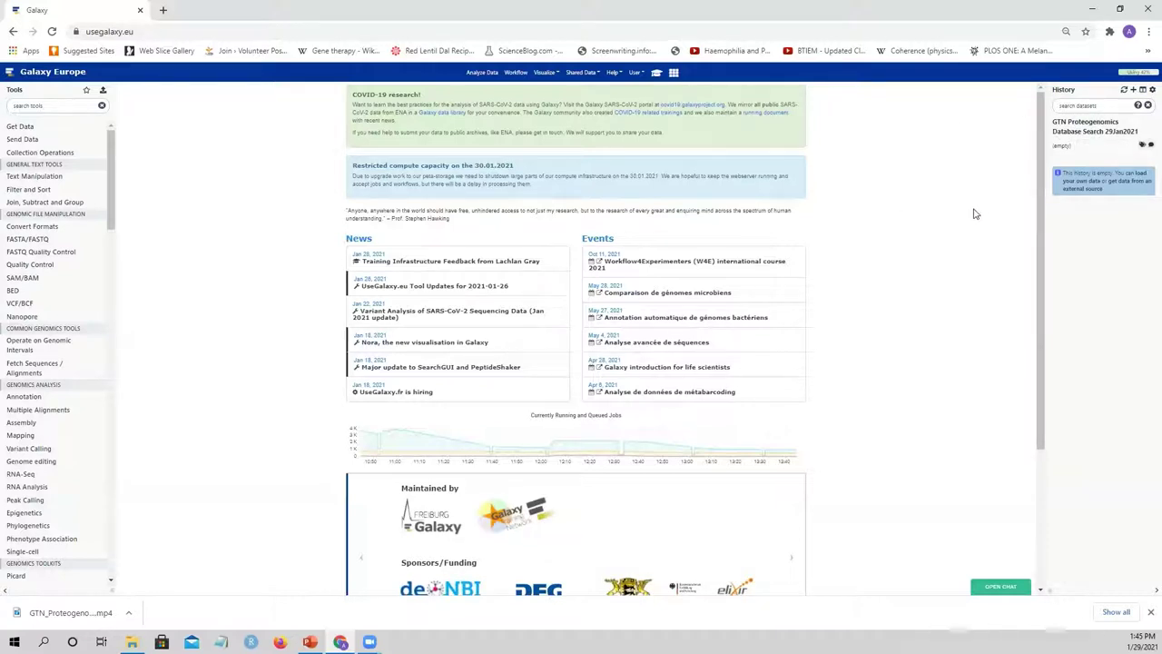
Copy the Uniprot_cRAP_SAV_indel_translatedbed.FASTA and Reference_Protein_Accessions datasets from the "Data for GTN" history into the current one, and return to the analysis view
left_click(1143, 90)
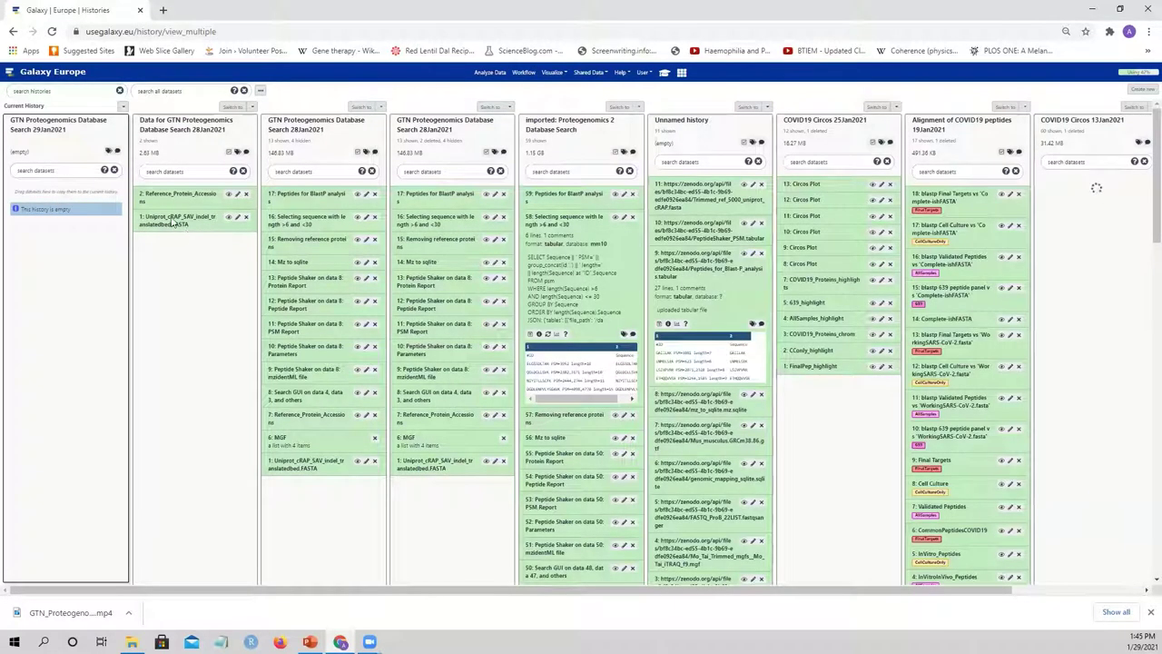
left_click_drag(182, 224, 69, 205)
left_click_drag(181, 203, 70, 214)
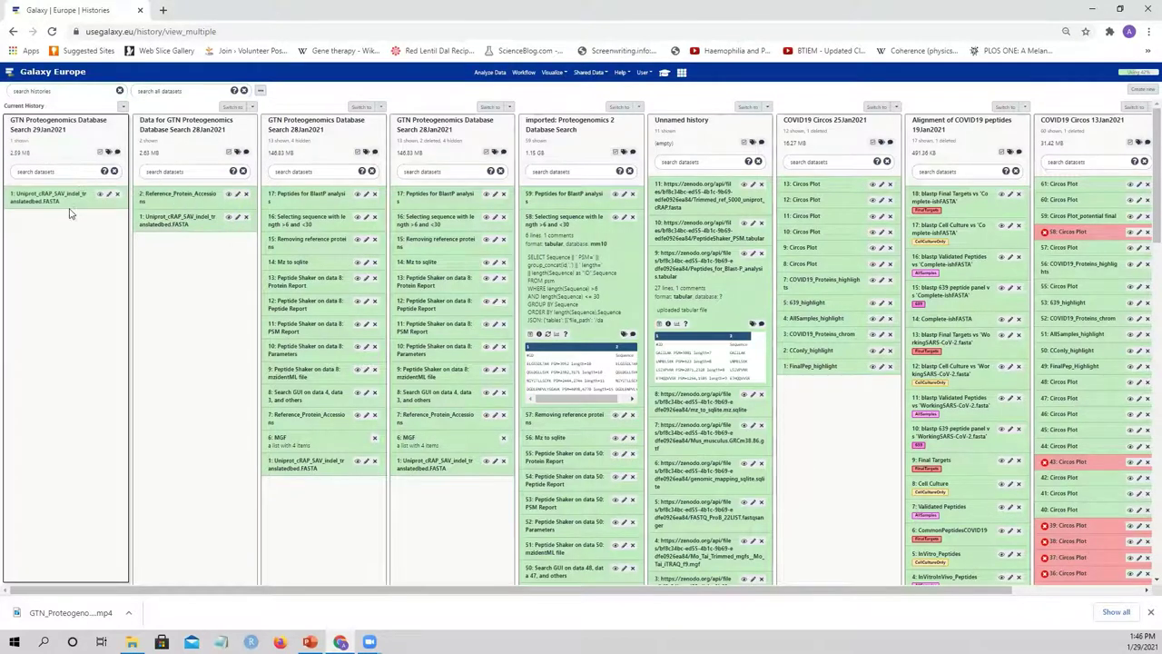
left_click(488, 72)
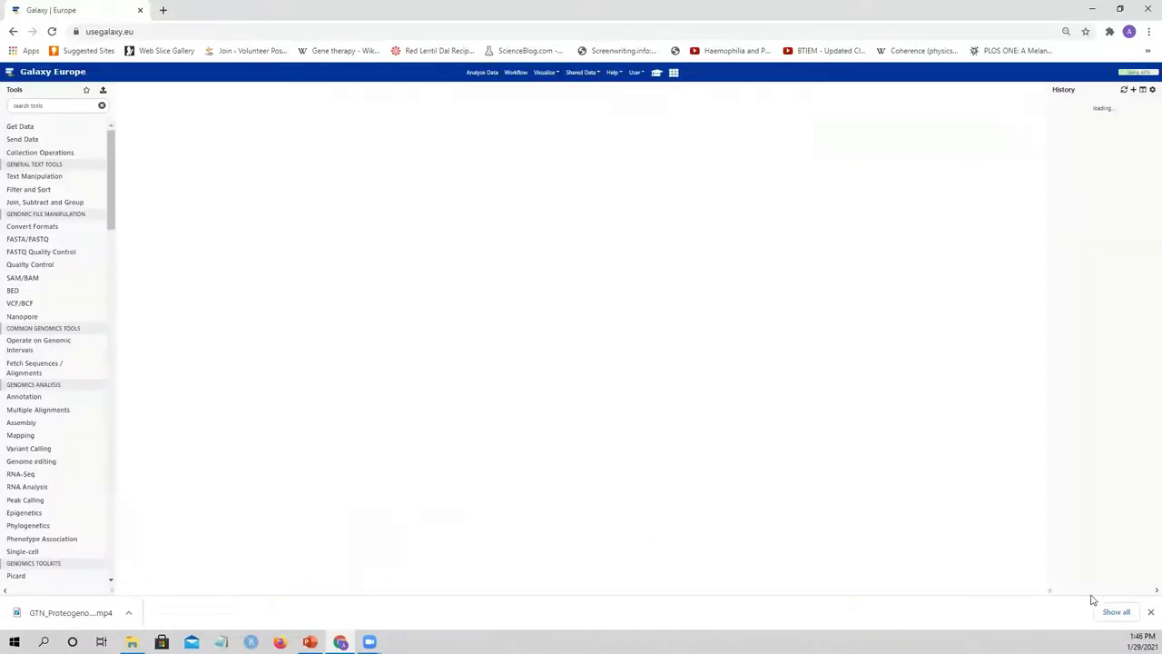
left_click(1149, 612)
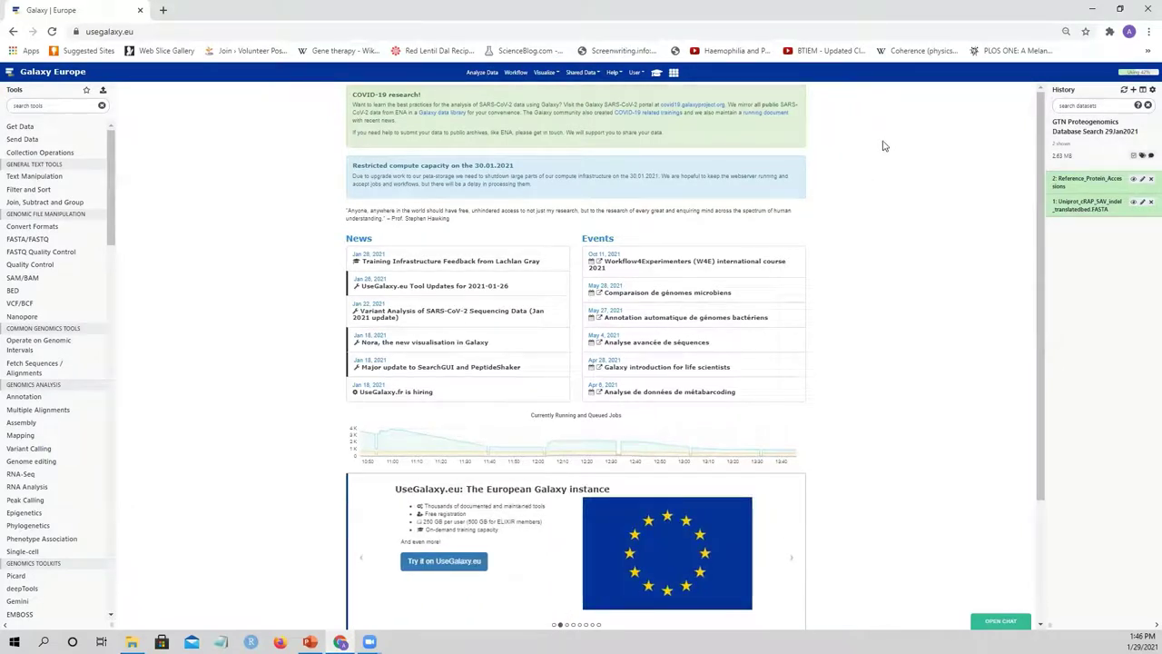
Open the Zenodo DOI folder of Proteogenomics 2: Database Search, under Proteomics in the GTN - Material shared data library
left_click(582, 74)
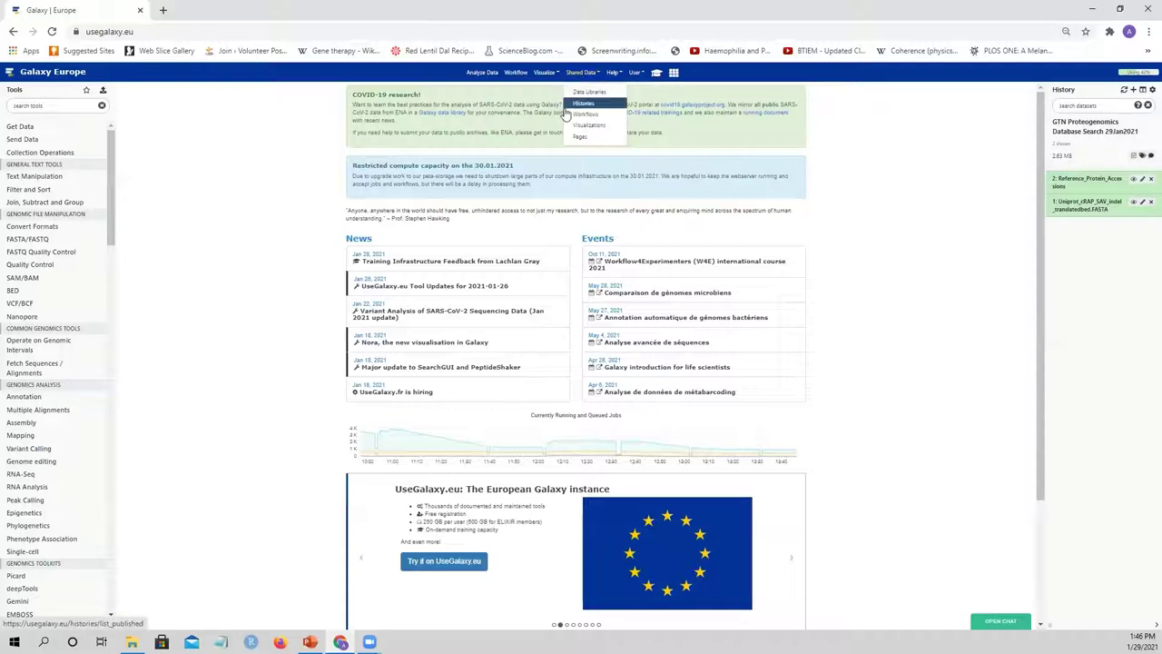
left_click(589, 93)
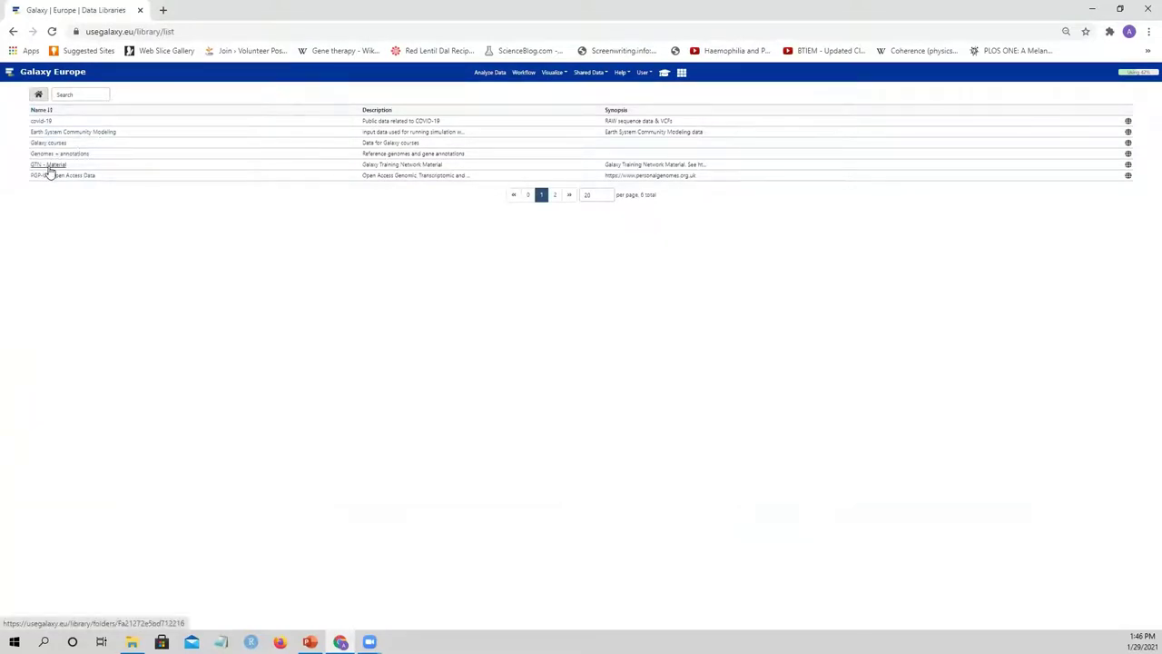
left_click(49, 167)
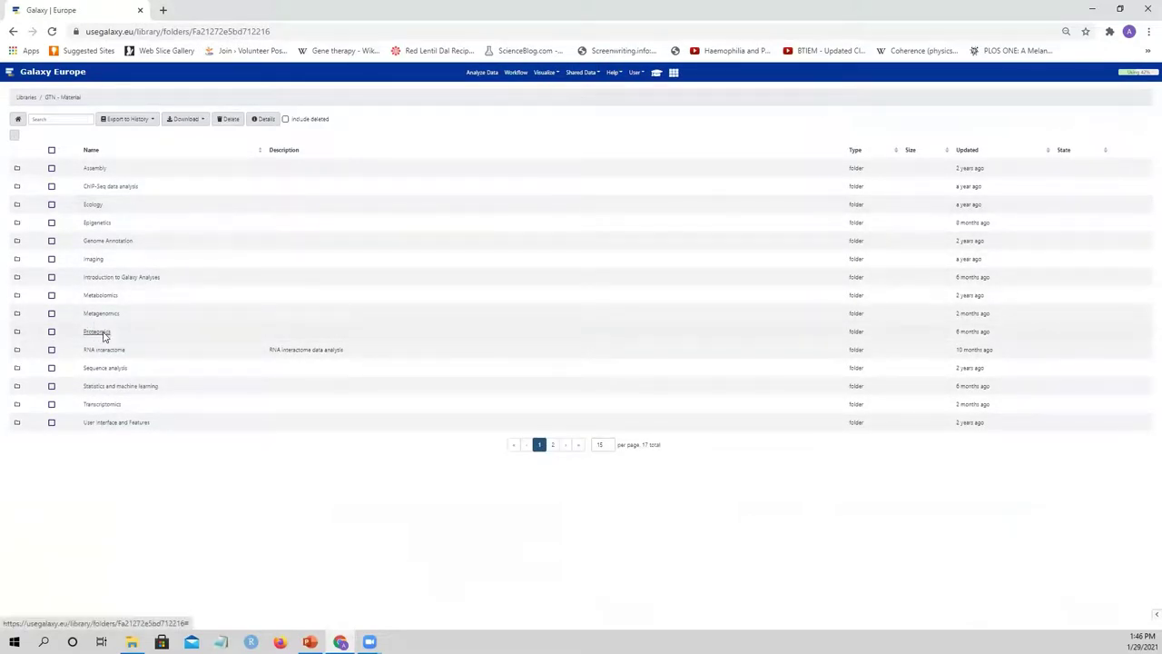
left_click(103, 334)
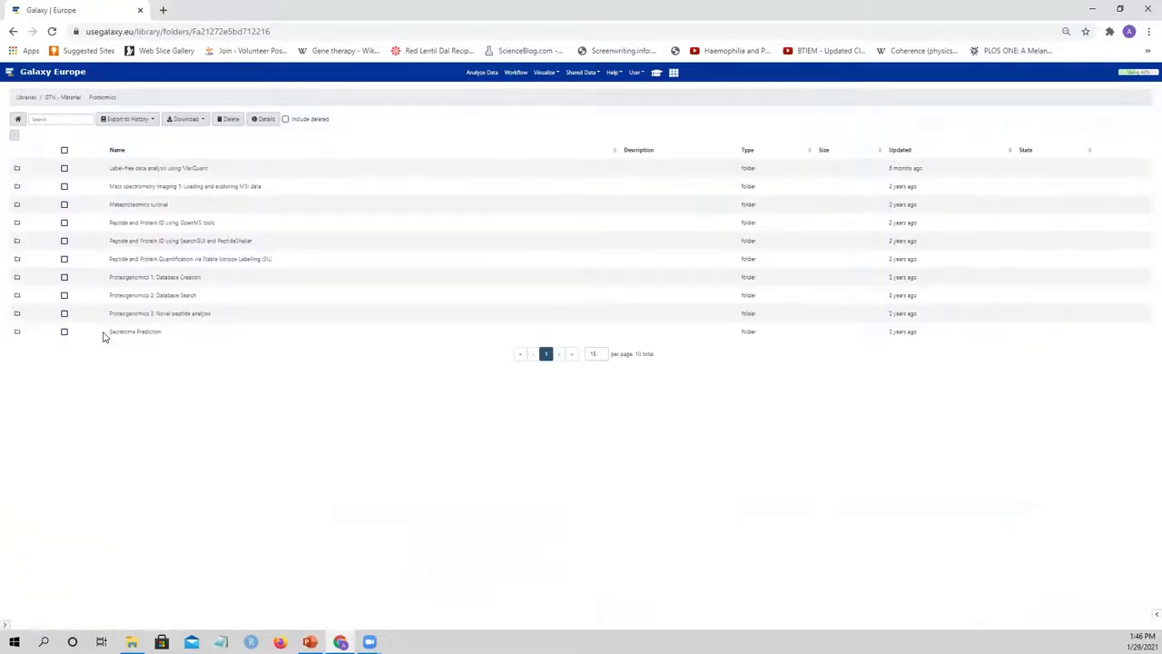
left_click(142, 297)
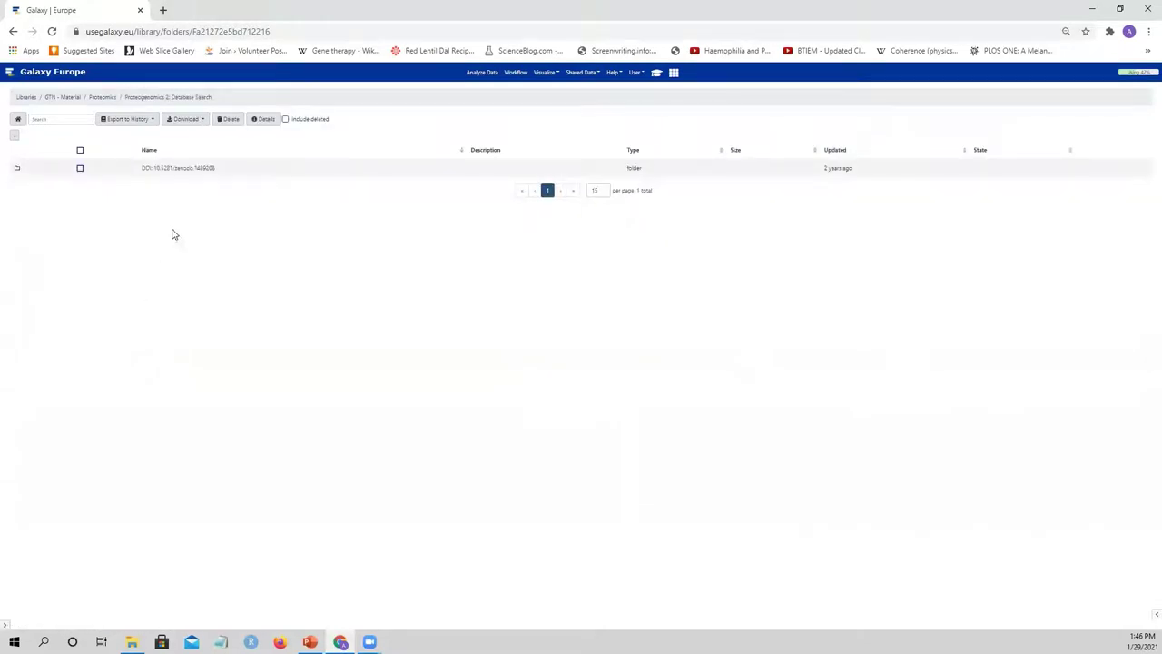
left_click(181, 172)
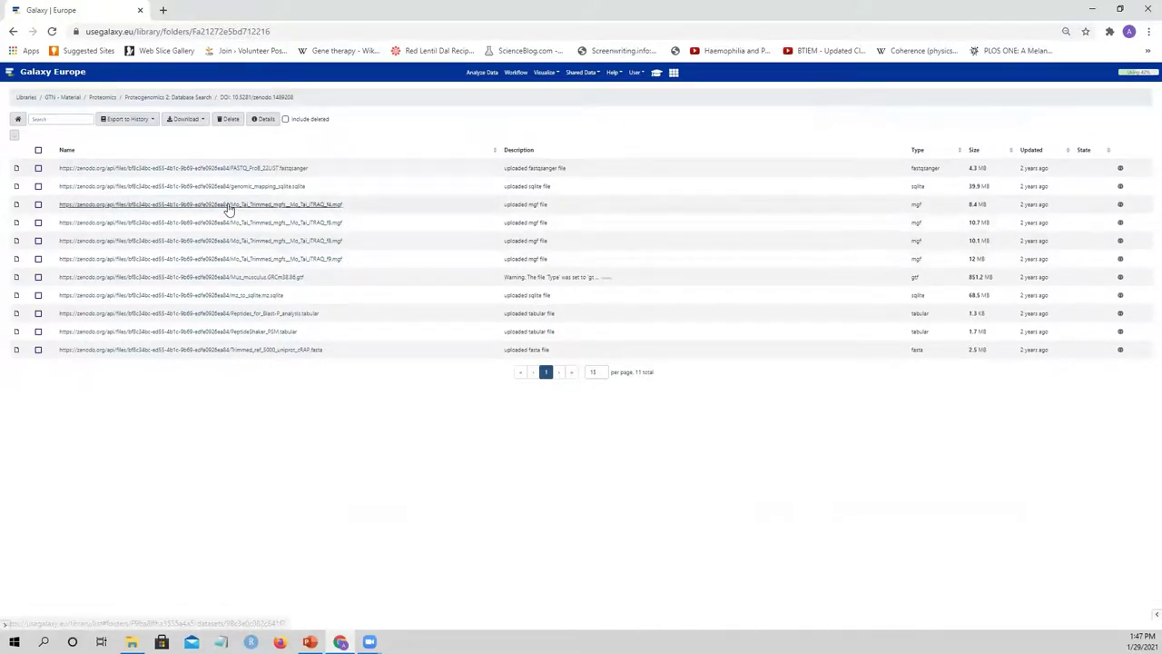
Export the four Mo_Tai_Trimmed_mgfs MGF files to the 29Jan2021 history as a list collection named GTN_MGF
left_click(39, 205)
left_click(38, 222)
left_click(38, 240)
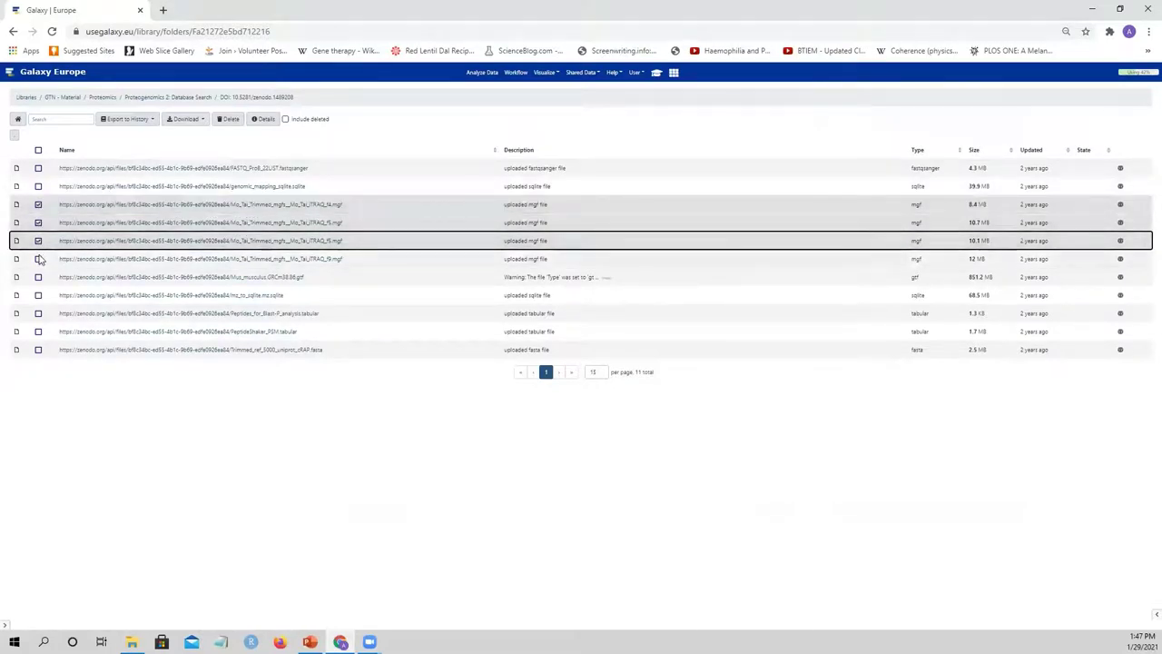
left_click(38, 258)
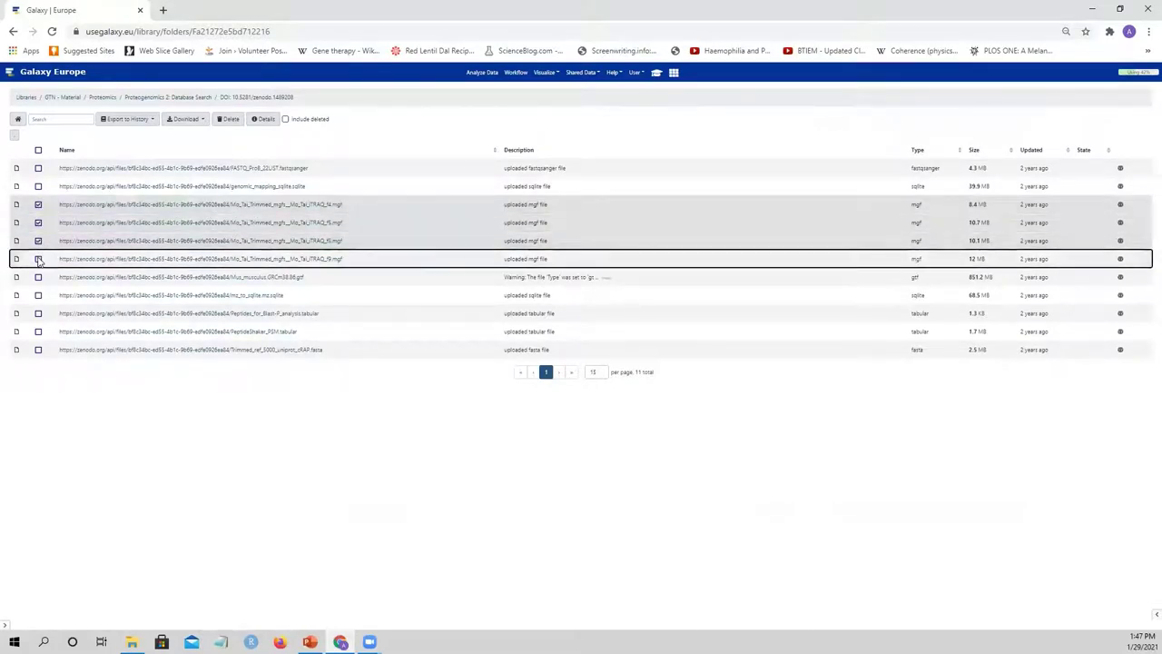
left_click(142, 127)
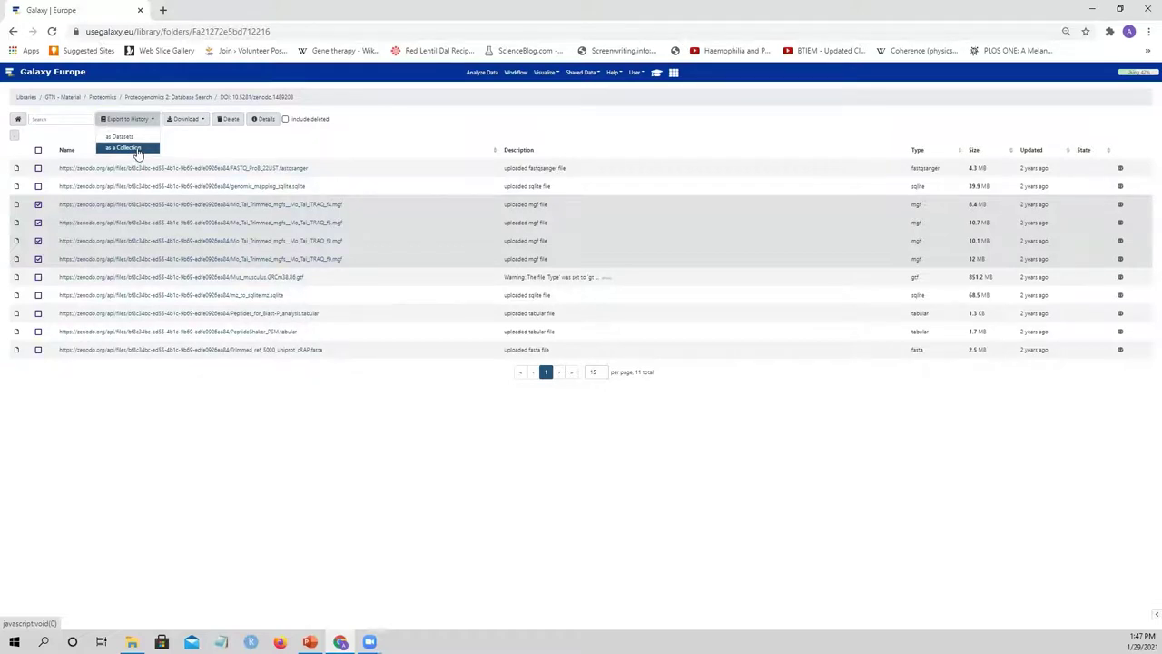
left_click(134, 149)
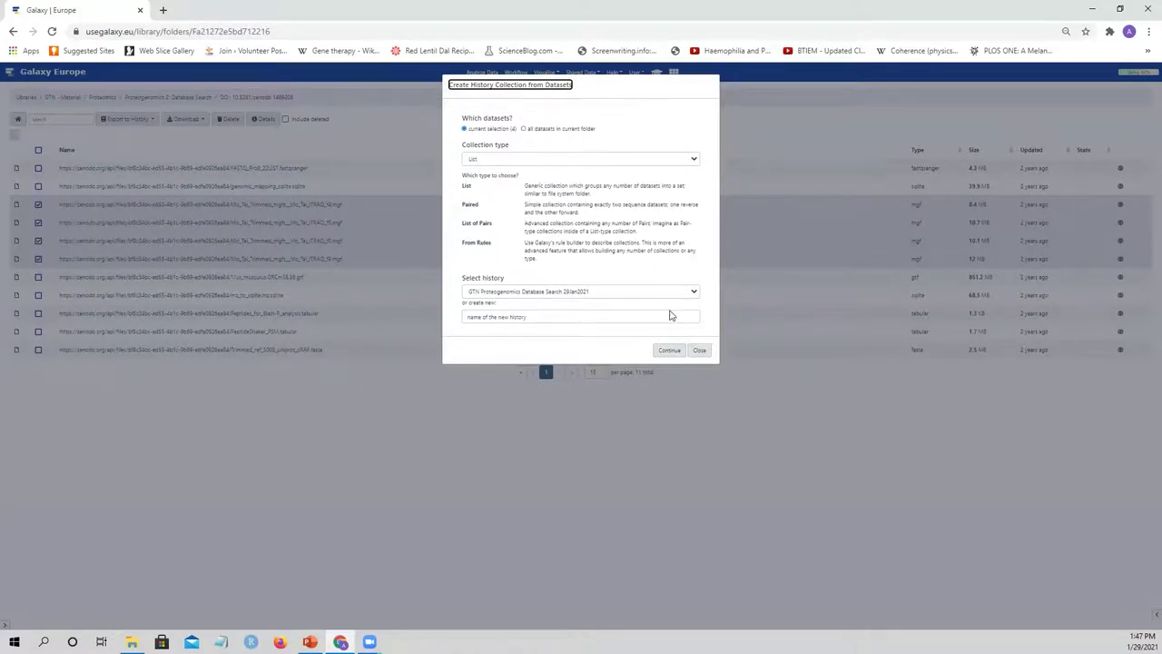
left_click(666, 351)
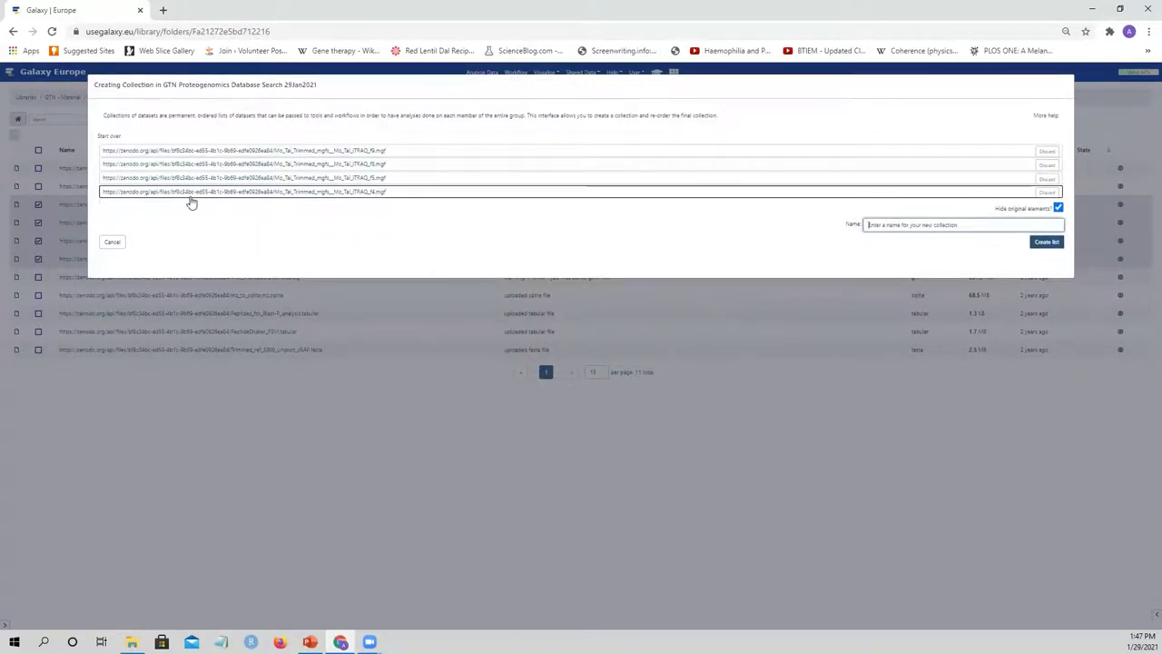
left_click_drag(191, 194, 283, 173)
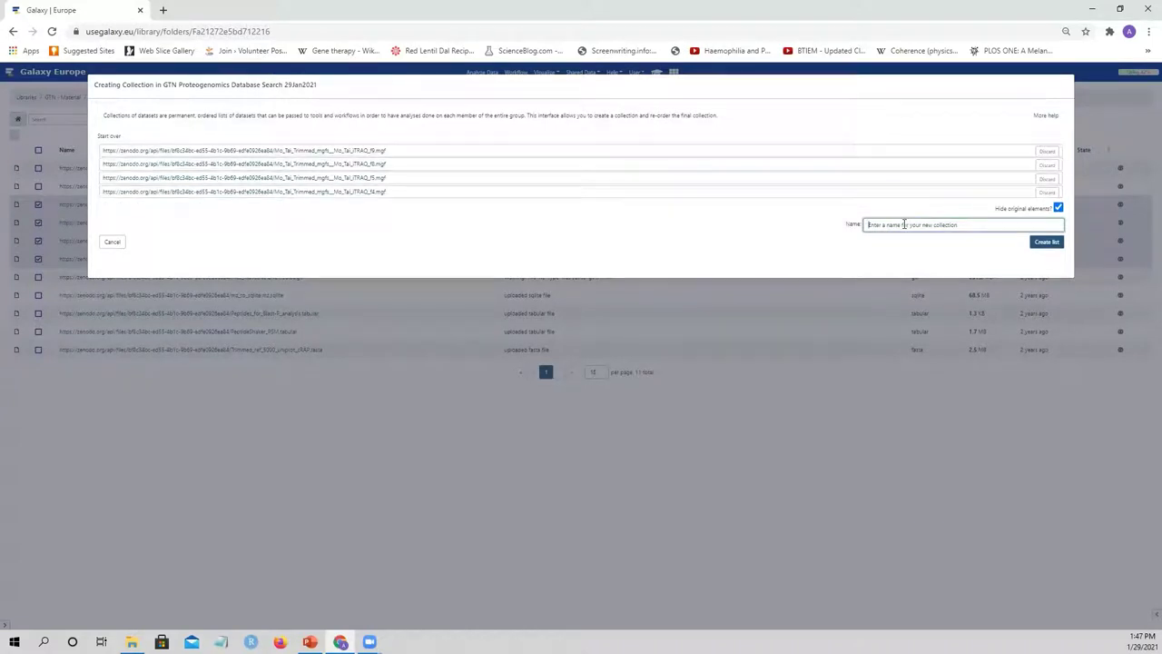
type("GTN_MGF")
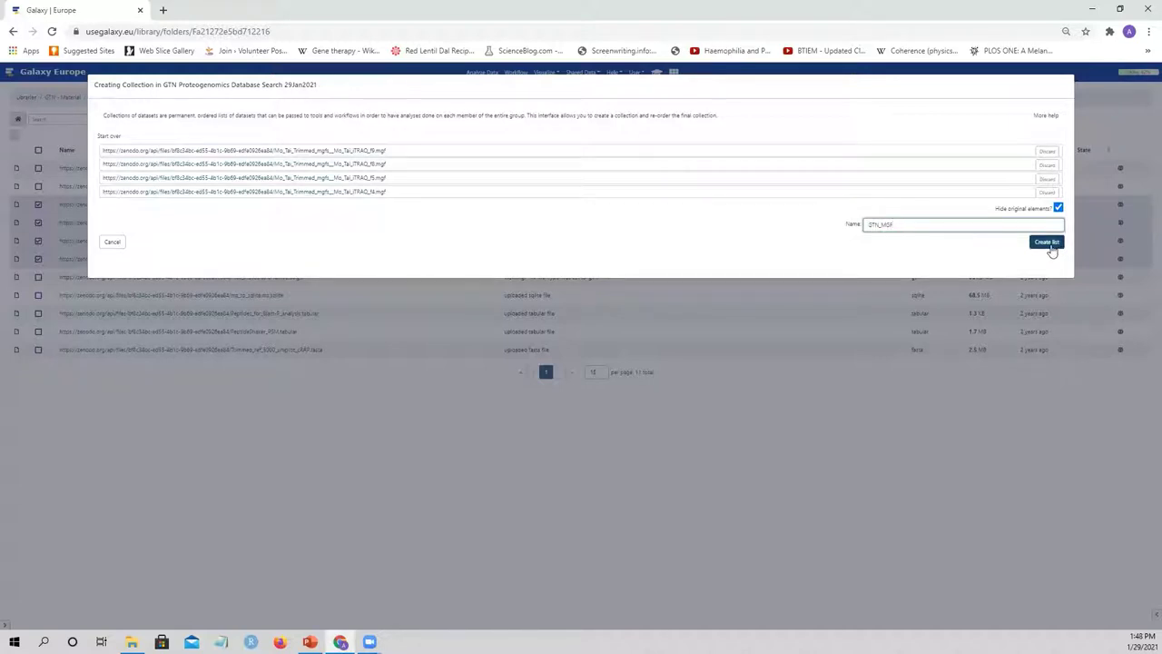
key("ctrl+a")
left_click(1047, 242)
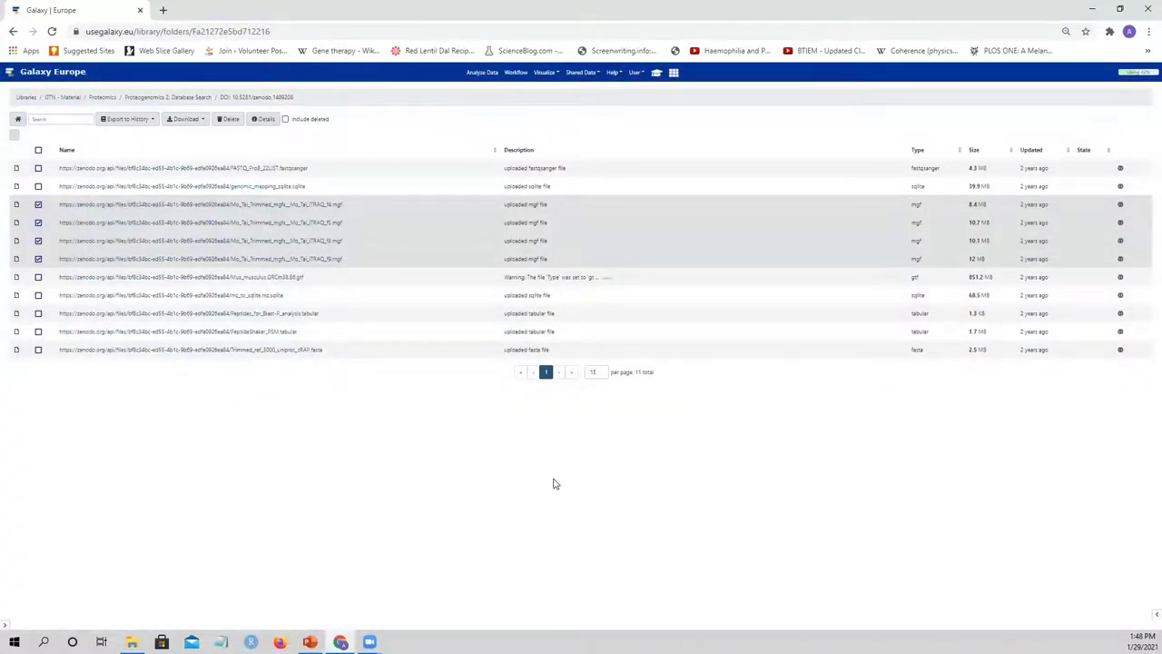
Return to the analysis view and examine the files inside the GTN_MGF collection in the history
left_click(488, 73)
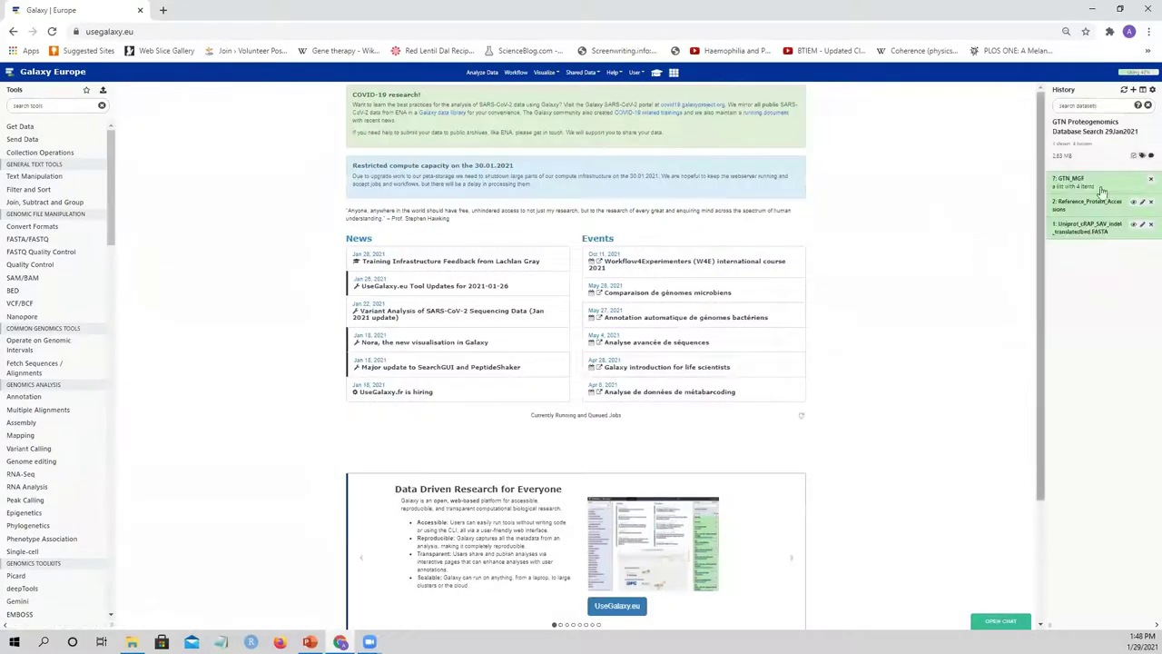
left_click(1119, 186)
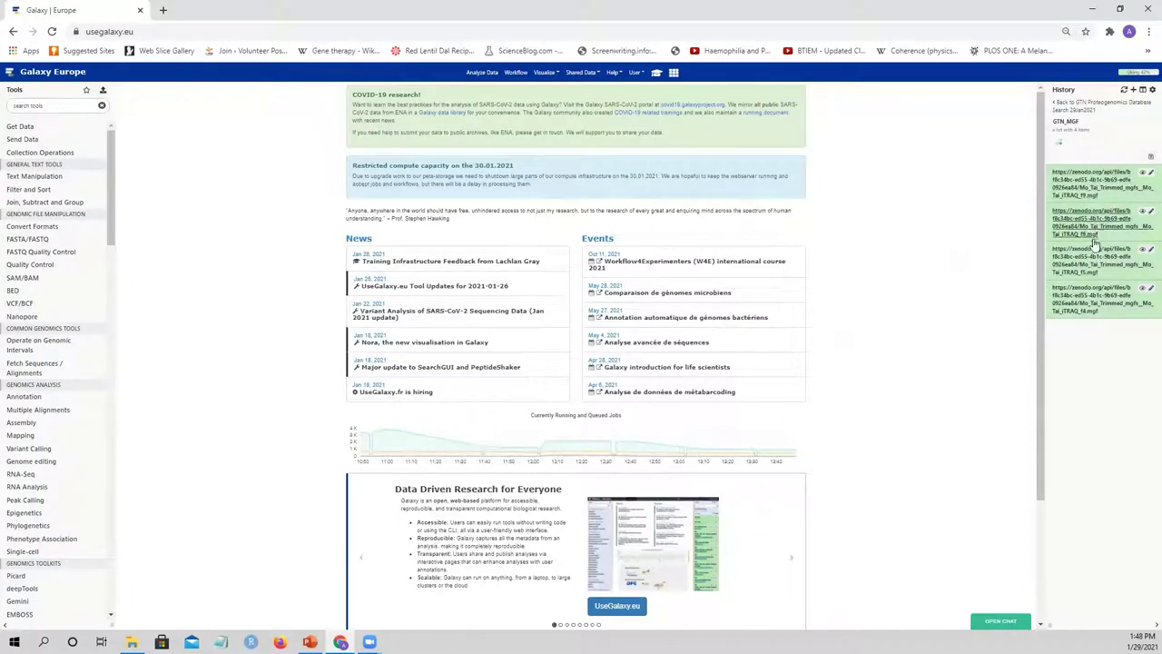
left_click(1093, 110)
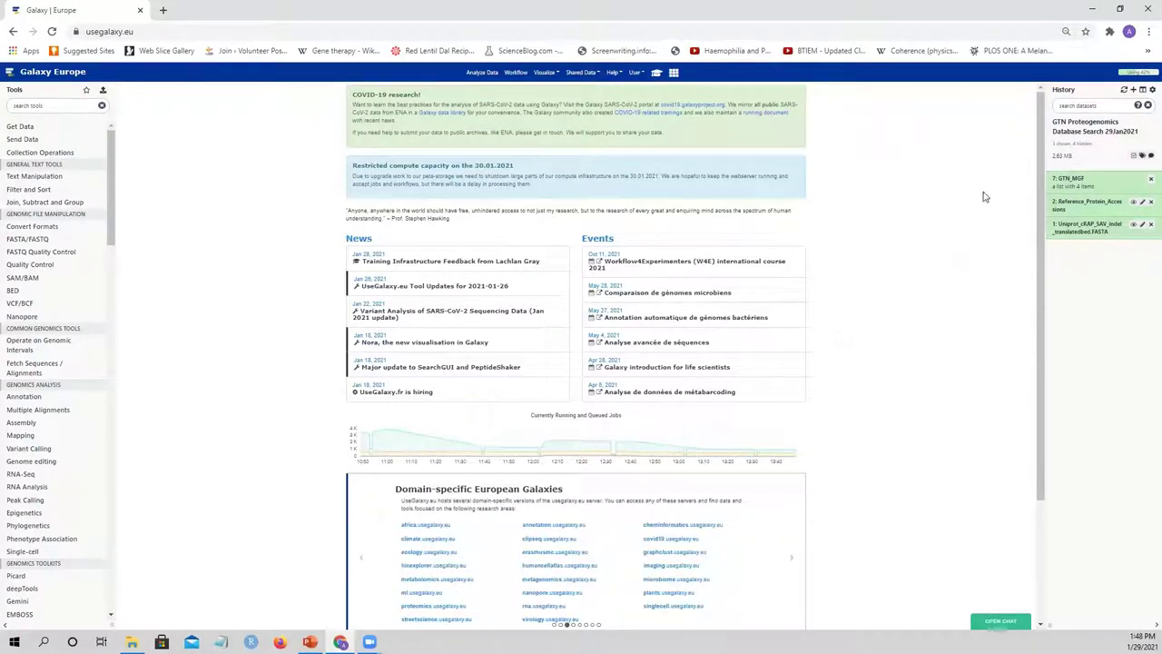
Import the published workflow "GTN Proteogemics2 Database Search" from the shared workflows
left_click(581, 72)
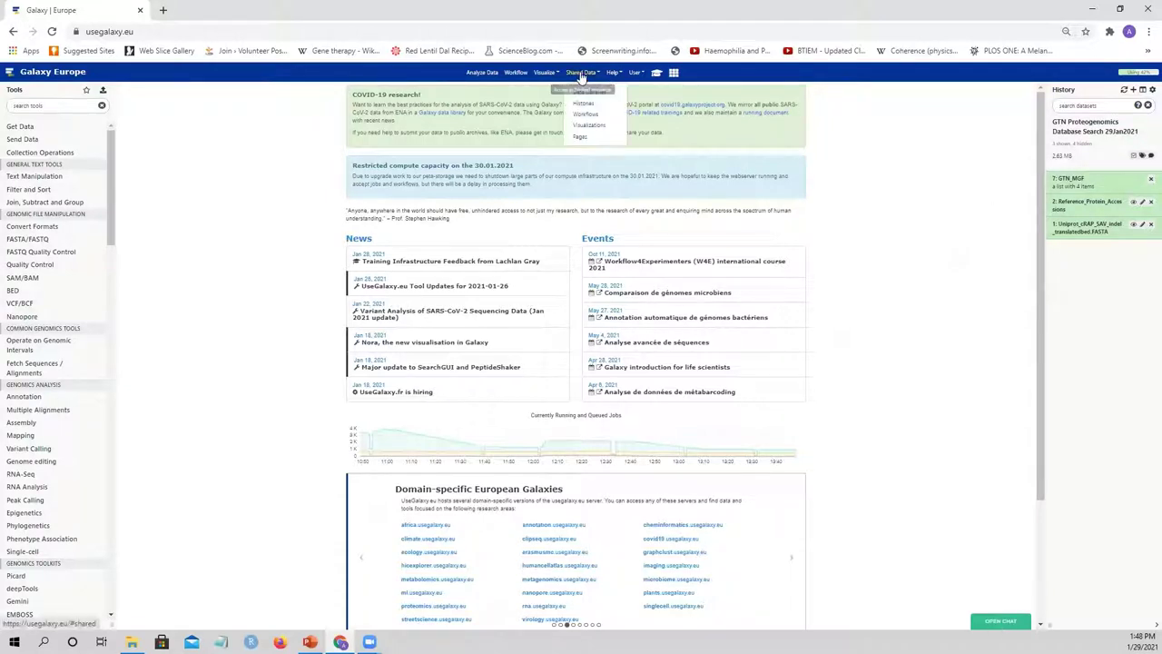
left_click(591, 116)
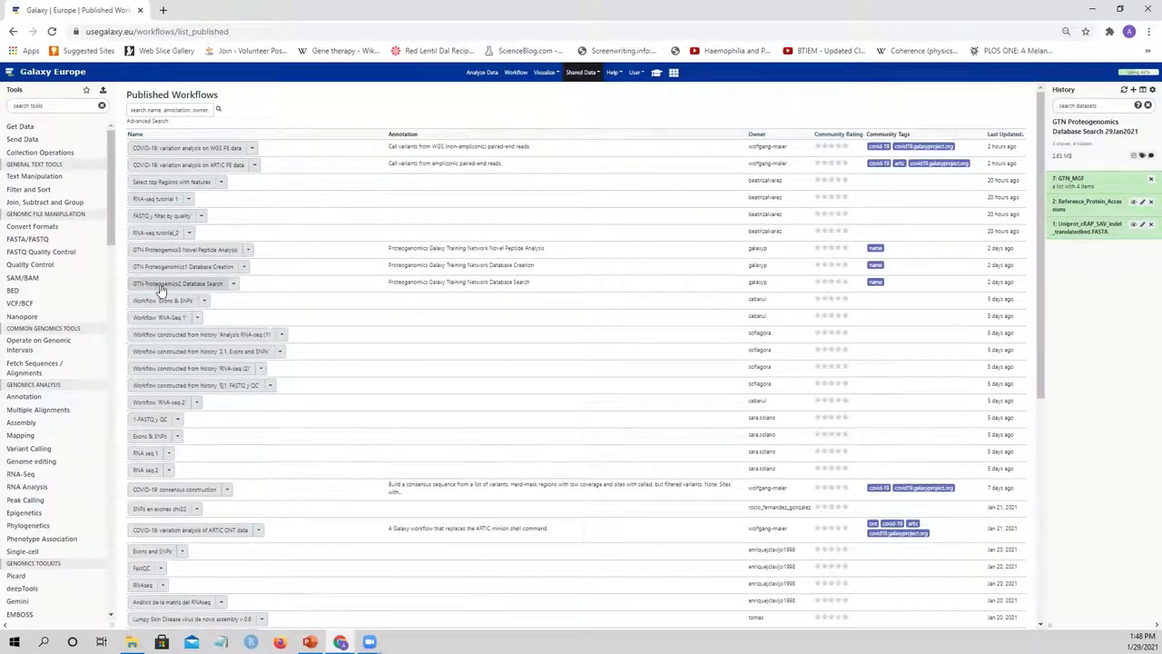
left_click(232, 287)
left_click(216, 306)
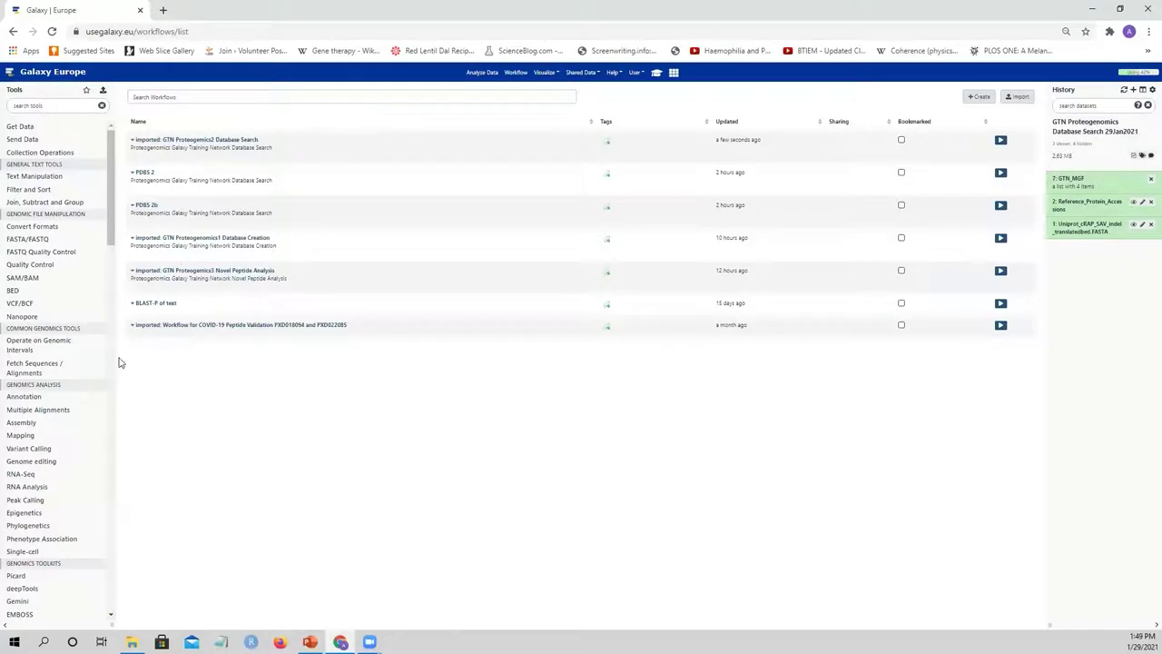
Open the imported database search workflow for editing and switch its Peptides for BlastP analysis step to Tabular-to-FASTA version 1.1.1
left_click(195, 142)
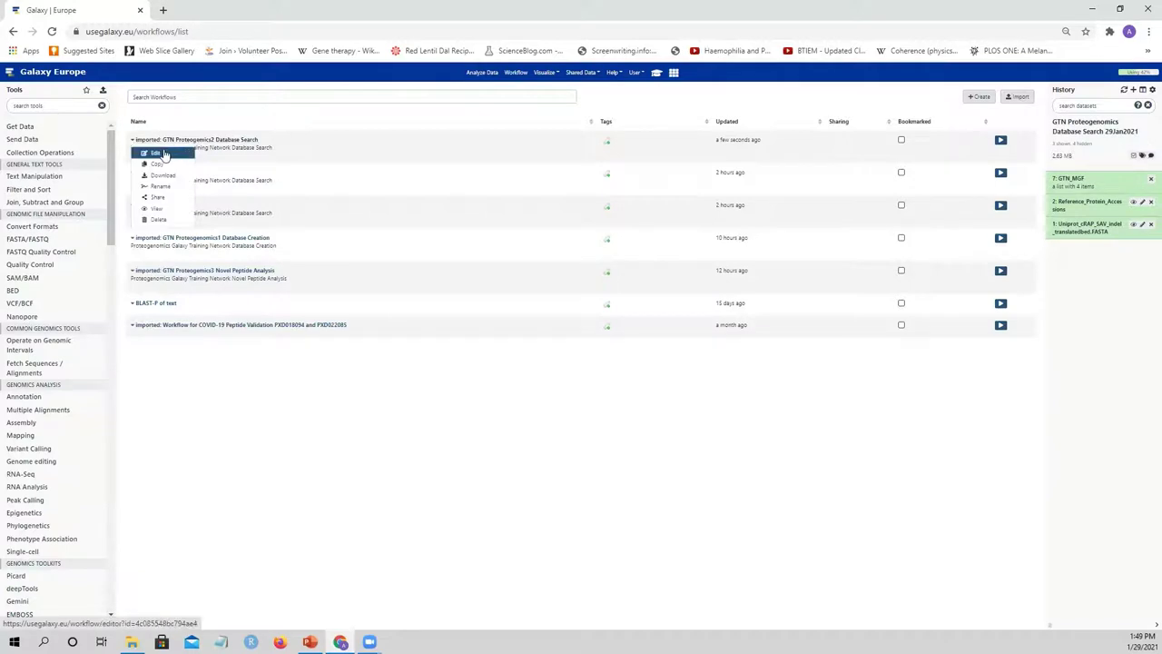
left_click(161, 153)
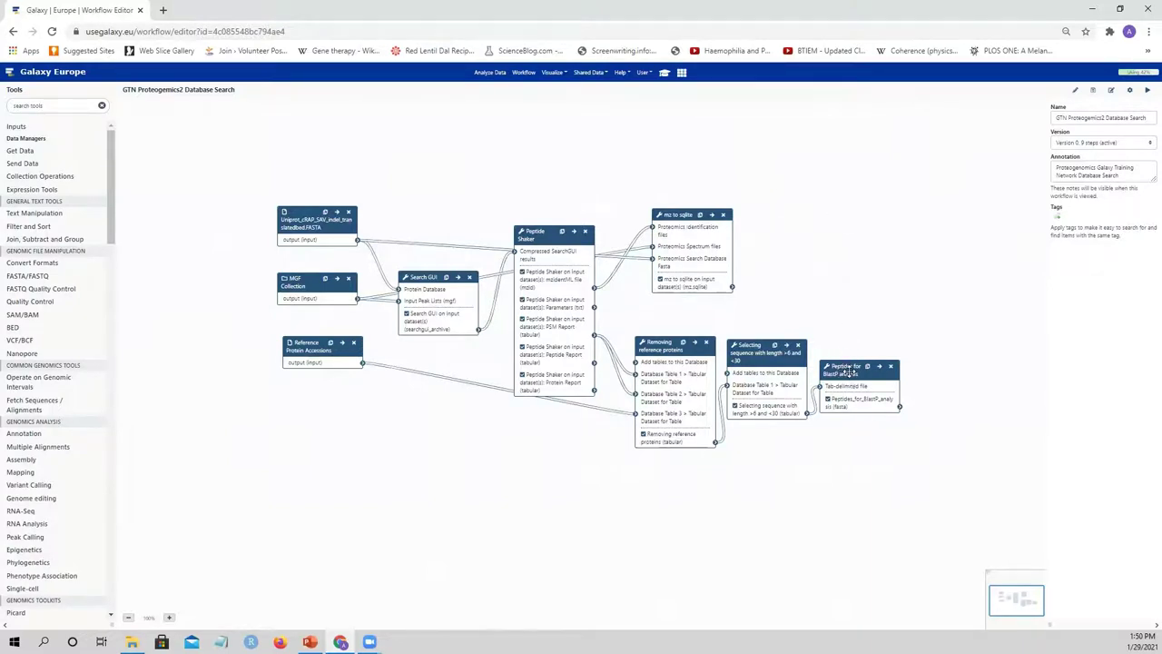
left_click(844, 372)
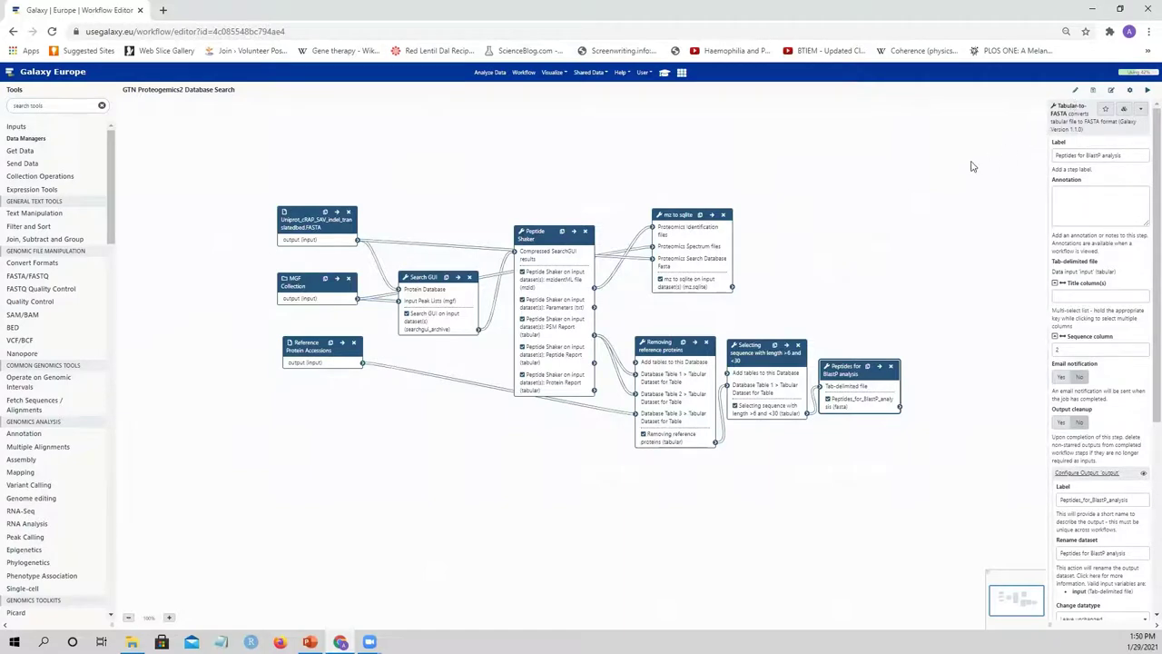
left_click(1123, 108)
left_click(1105, 127)
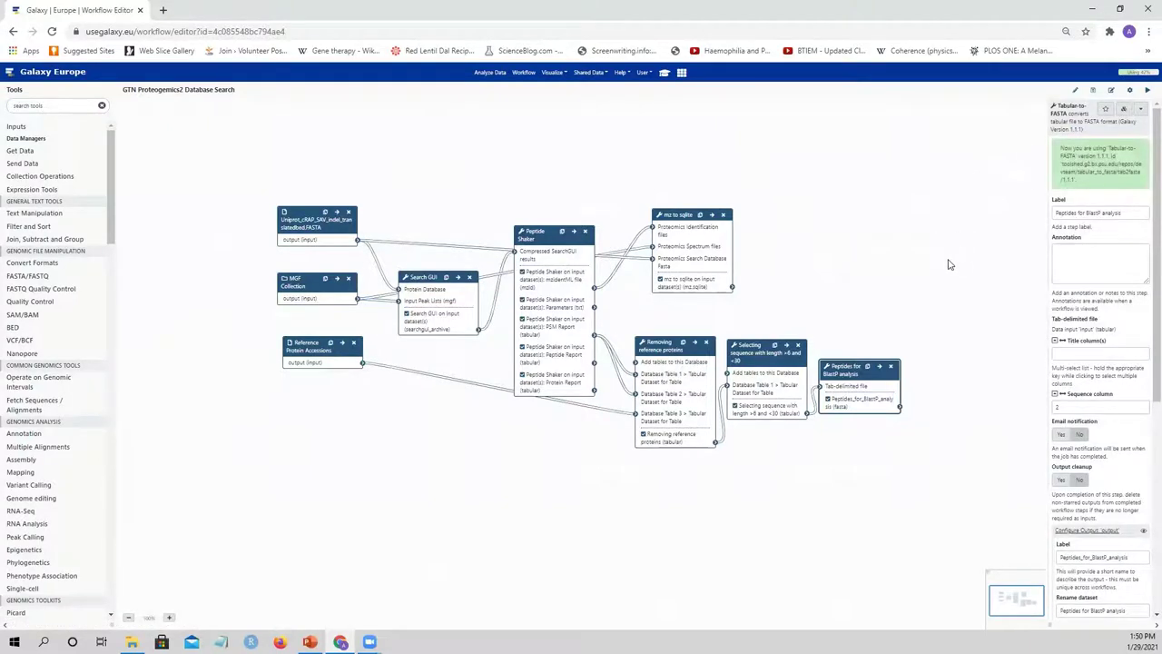
Save the edited database search workflow and open its run form
left_click(1092, 91)
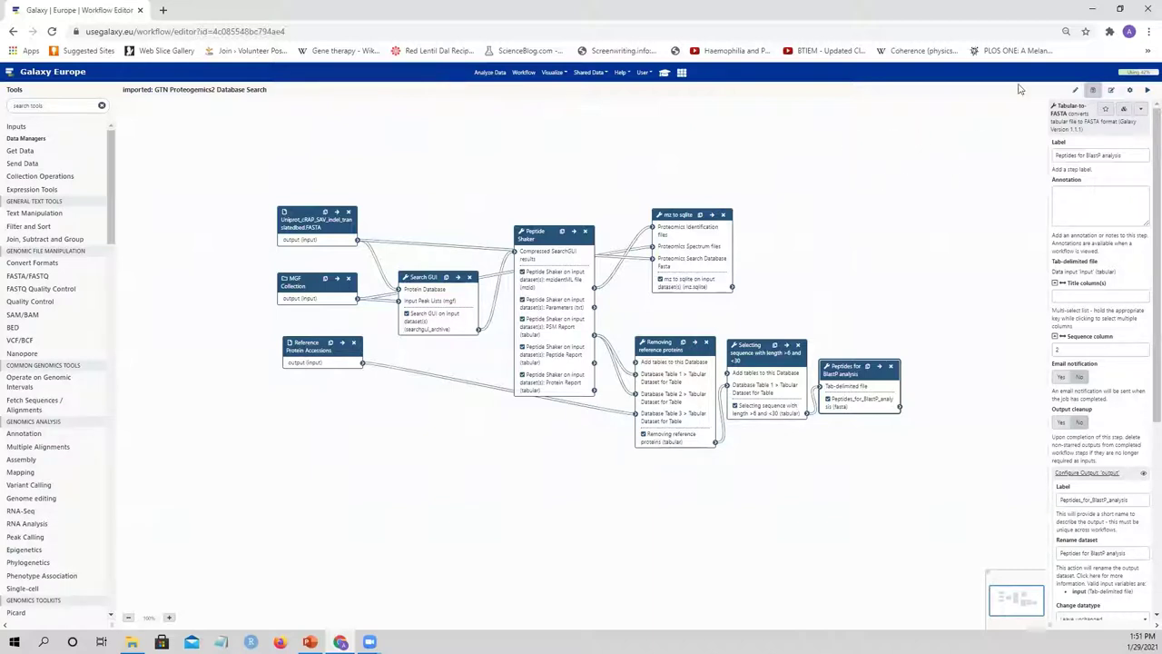
left_click(1148, 91)
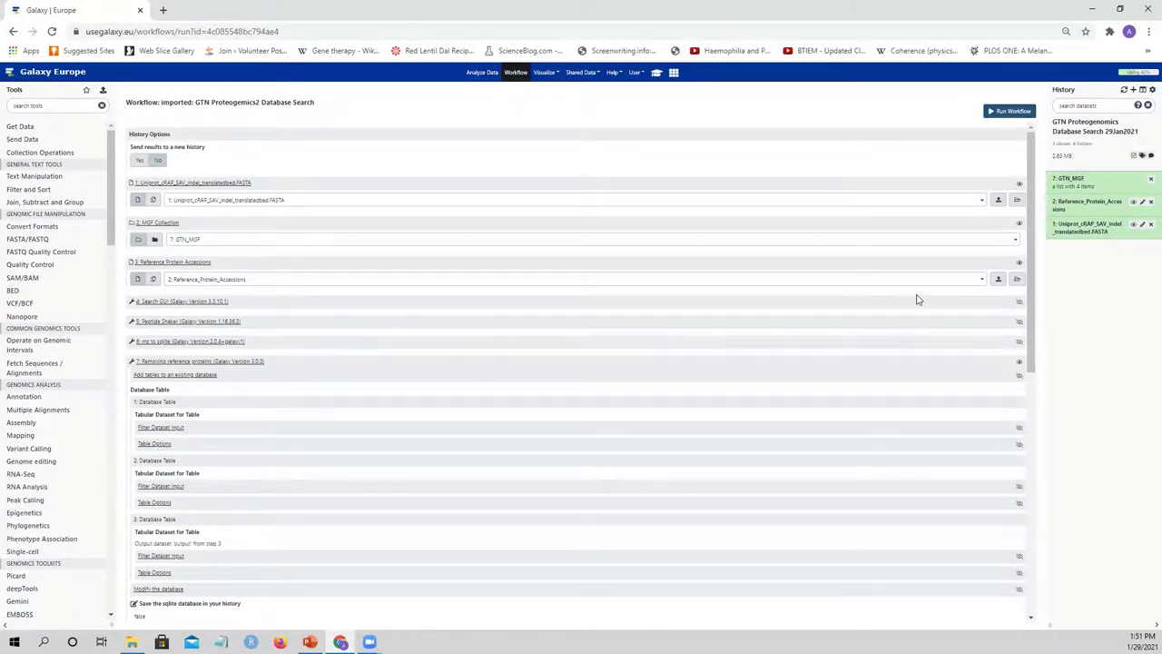
Review the Search GUI step's settings in the run form, including the search engine, protein digestion and protein modification options
scroll(915, 299, "down", 2)
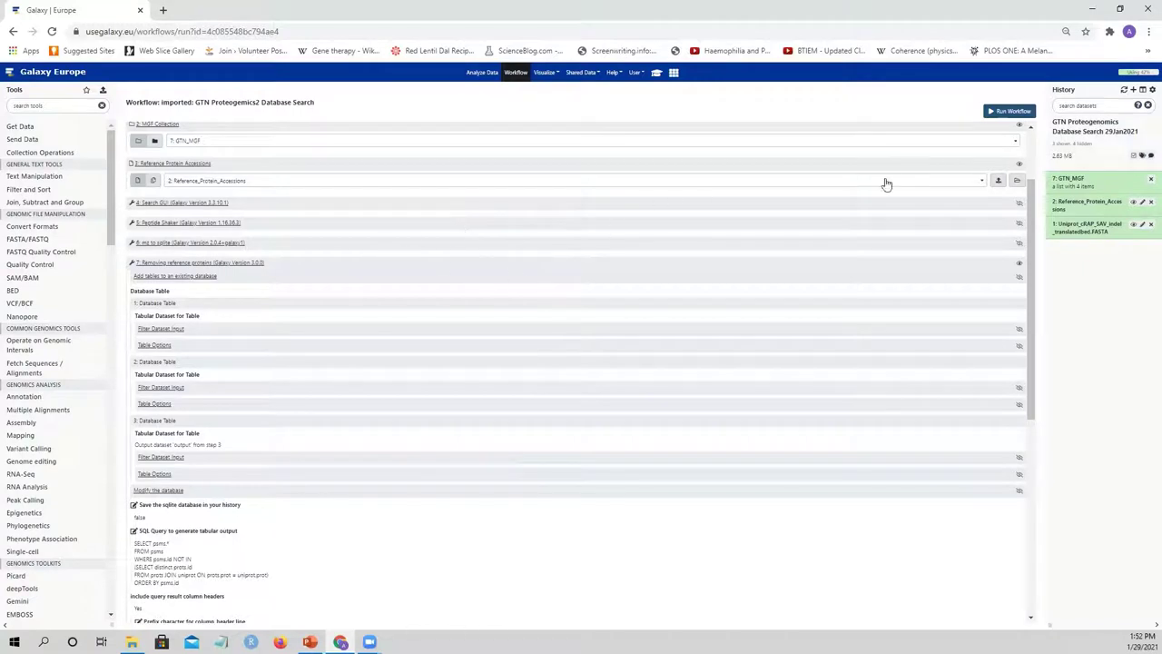
left_click(1019, 208)
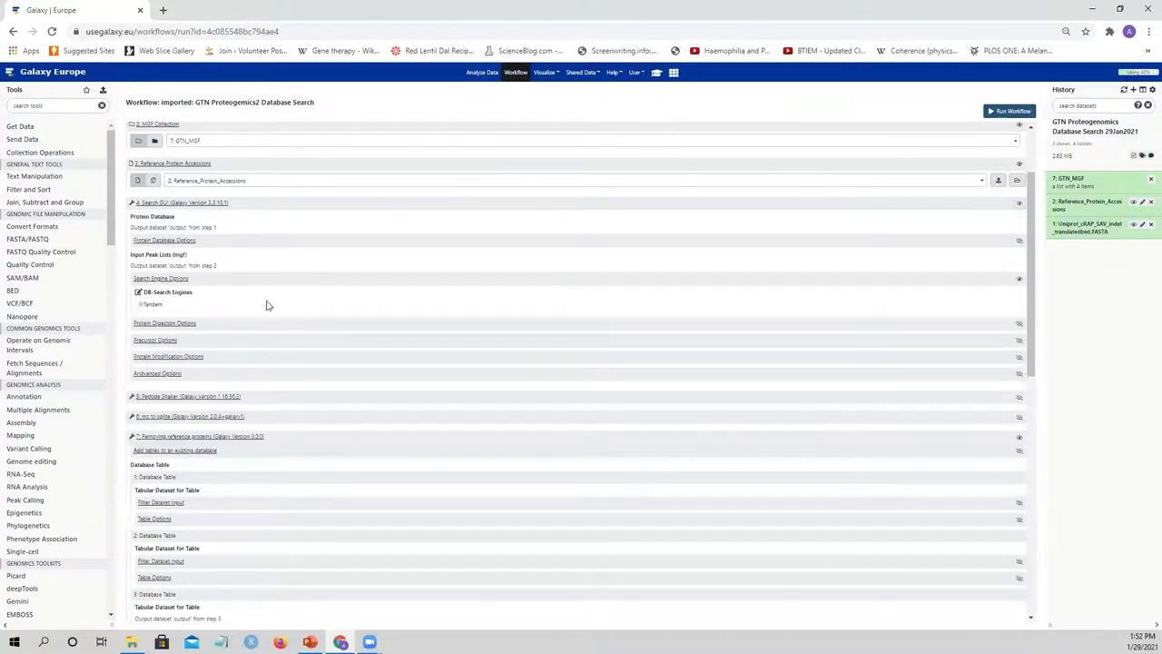
left_click(1020, 325)
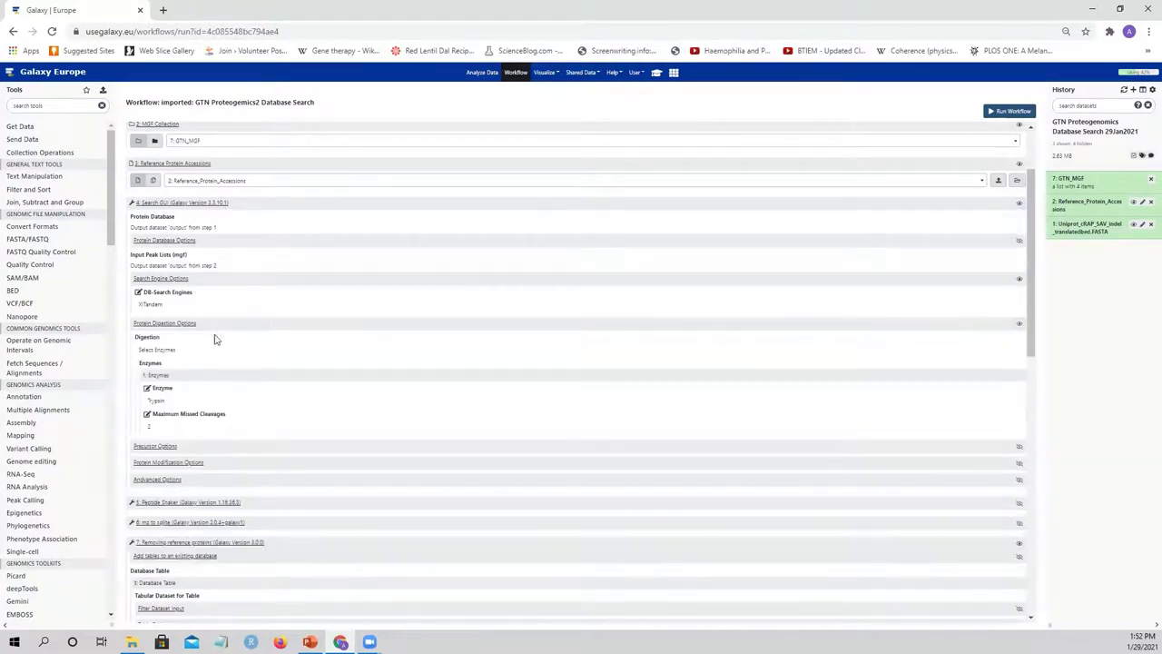
scroll(210, 353, "down", 1)
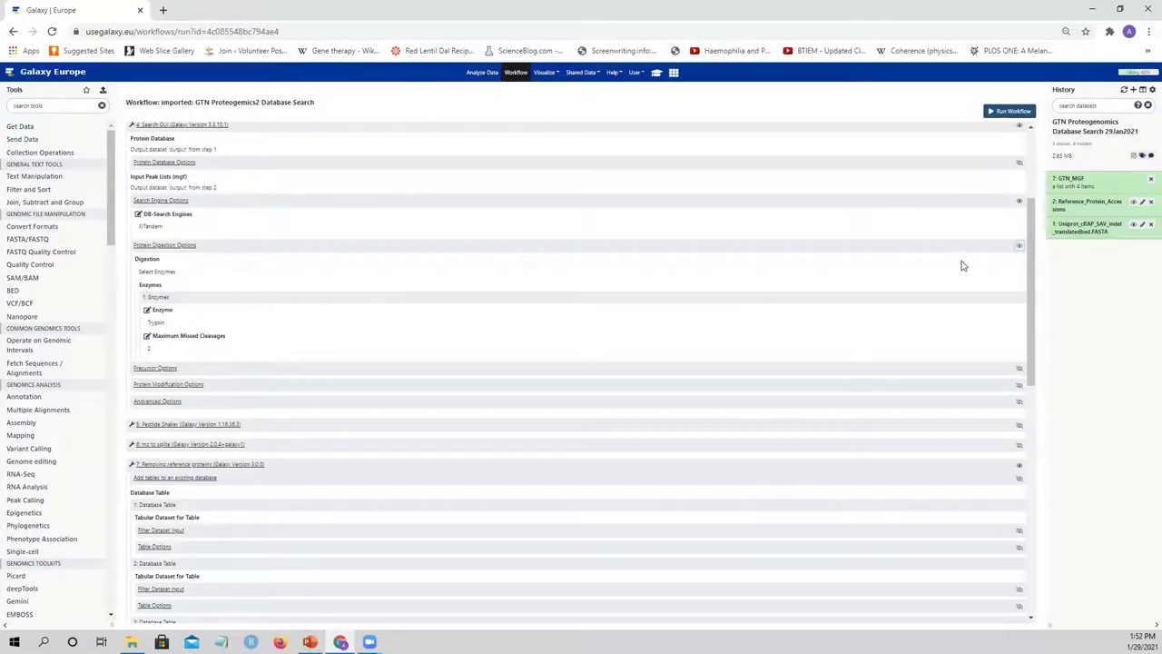
left_click(1020, 246)
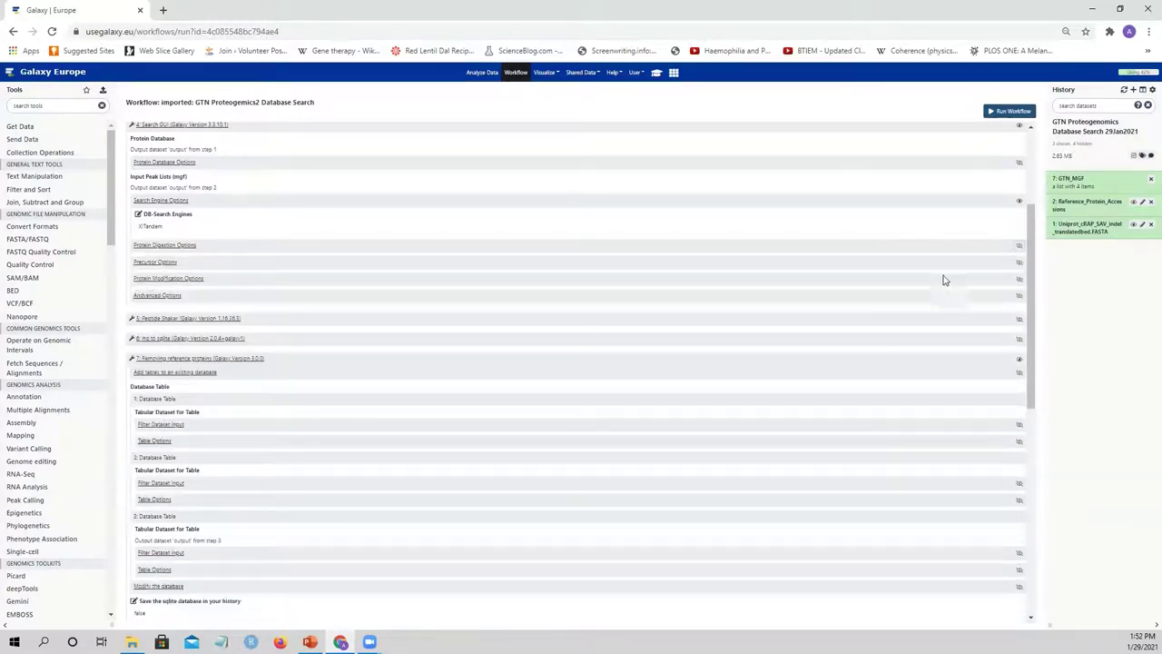
left_click(1019, 279)
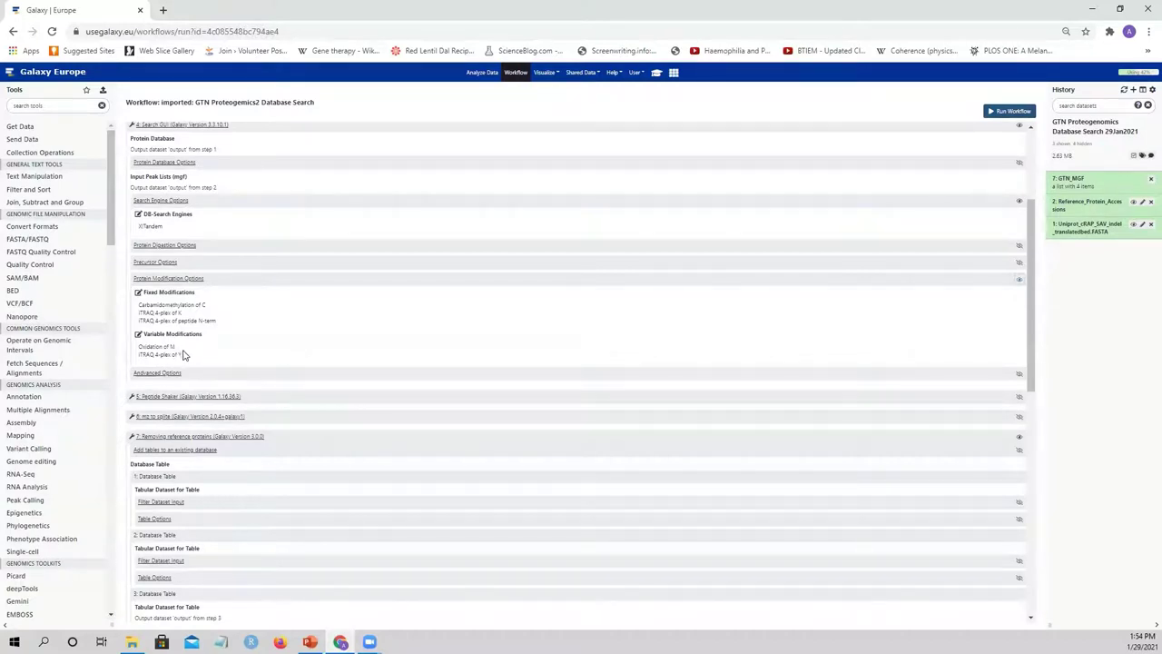
scroll(186, 363, "down", 1)
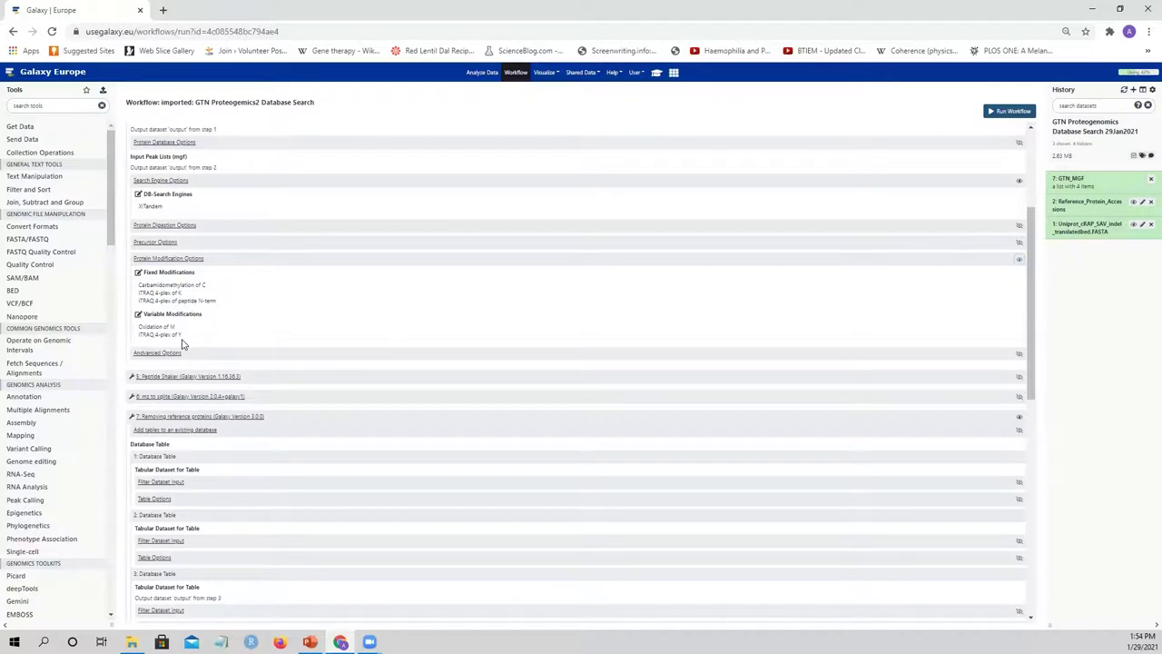
left_click(1019, 262)
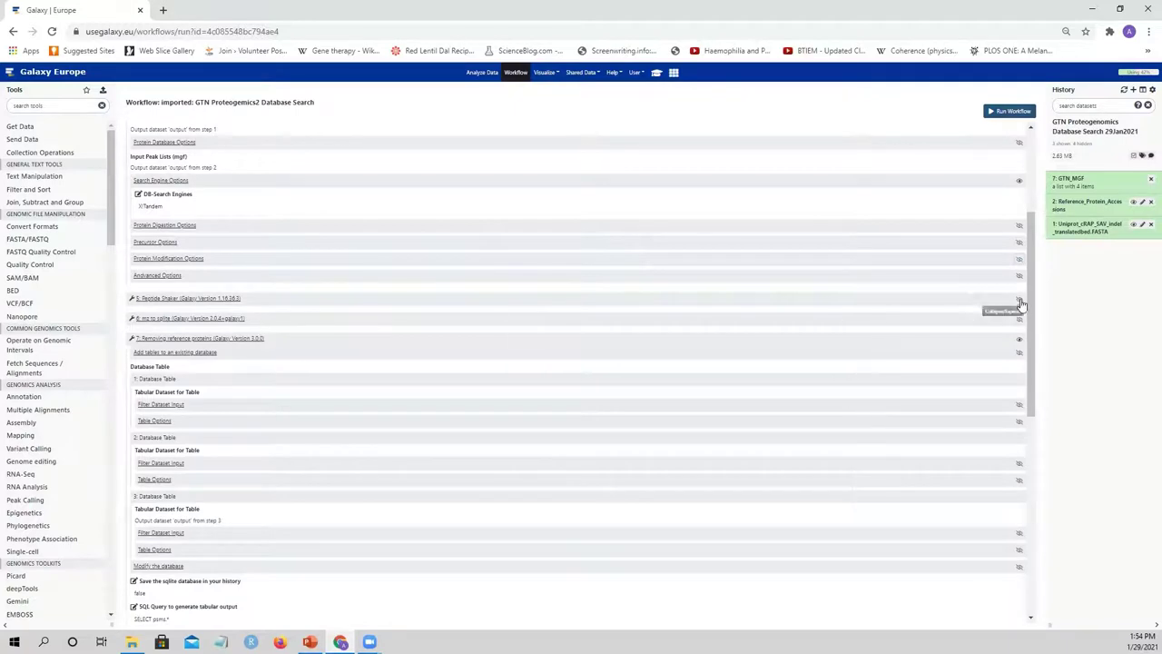
Review the Peptide Shaker exporting options and the SQL queries for removing reference proteins and selecting sequences by length
left_click(1020, 301)
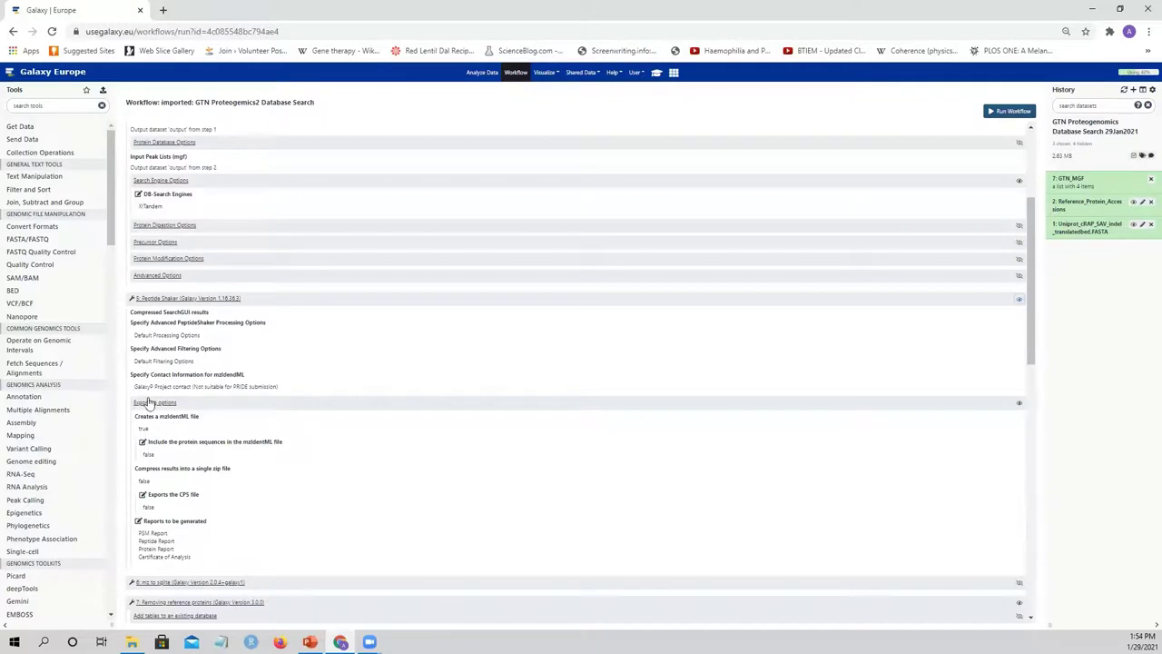
left_click(1017, 302)
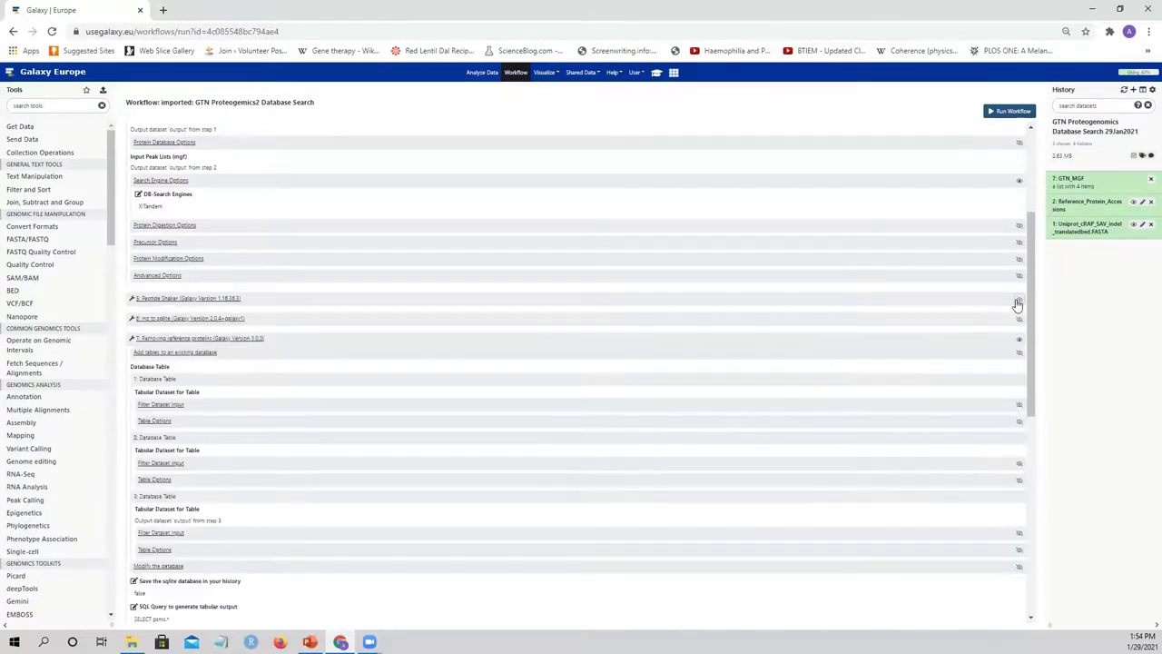
scroll(617, 449, "down", 3)
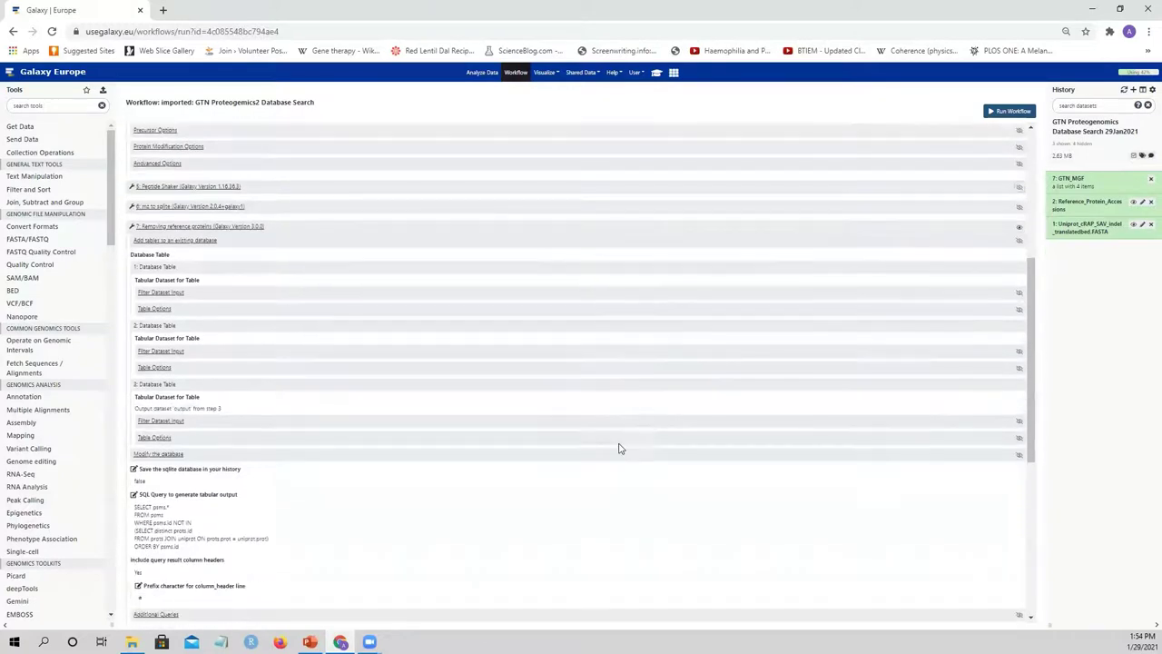
scroll(620, 449, "down", 1)
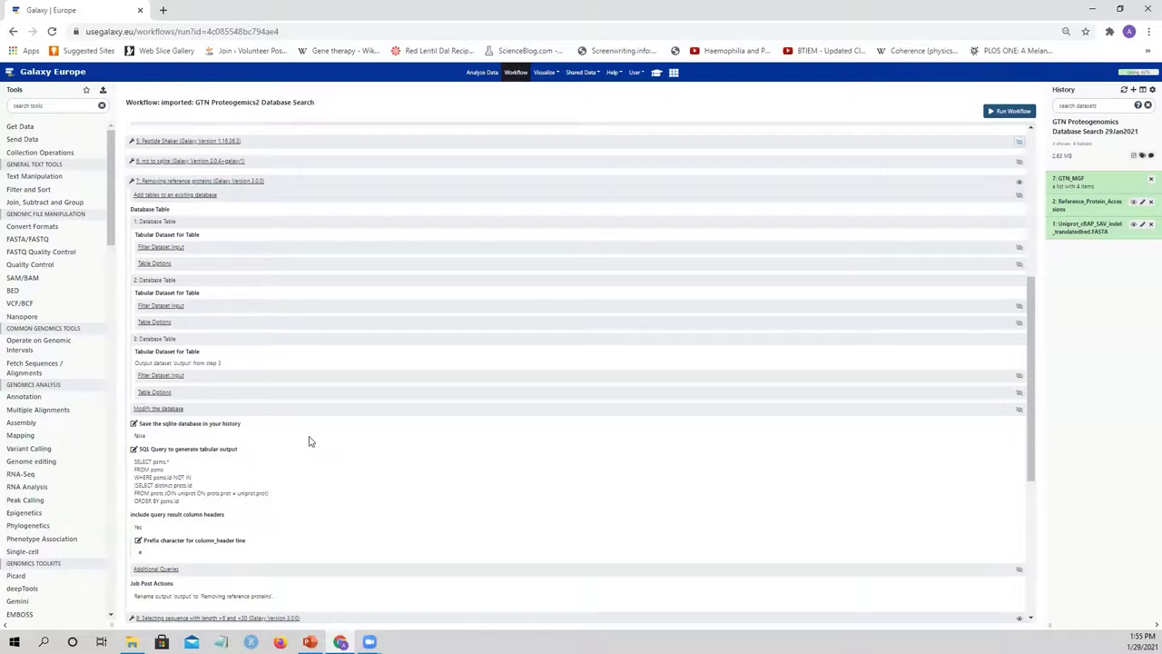
scroll(312, 441, "down", 4)
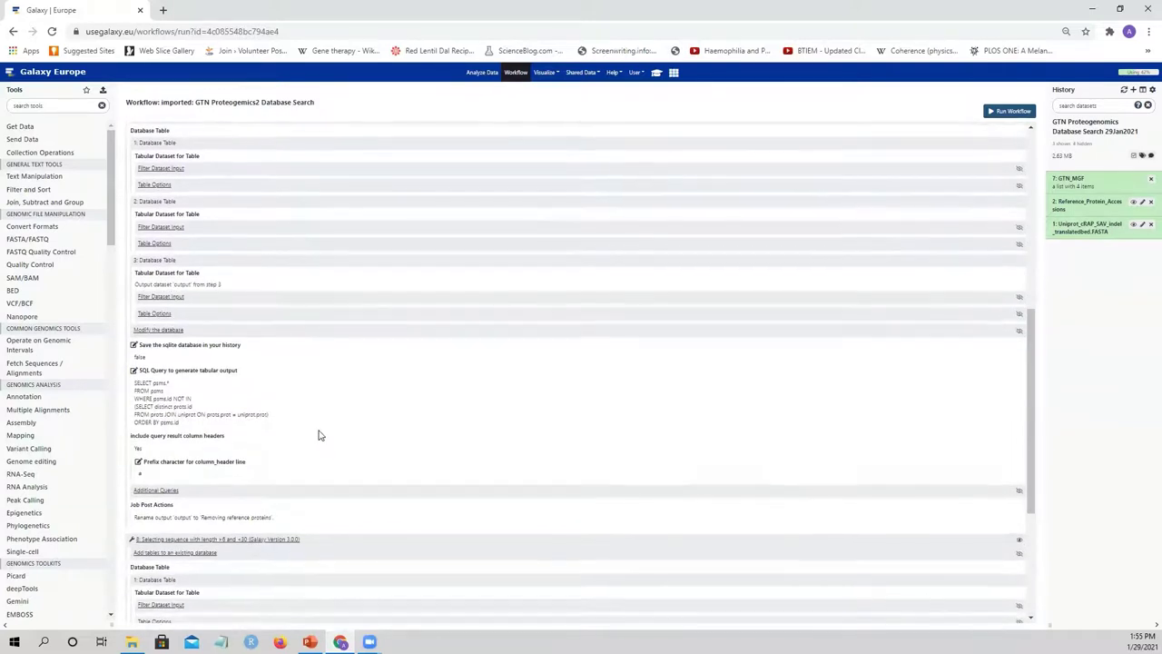
scroll(334, 423, "down", 2)
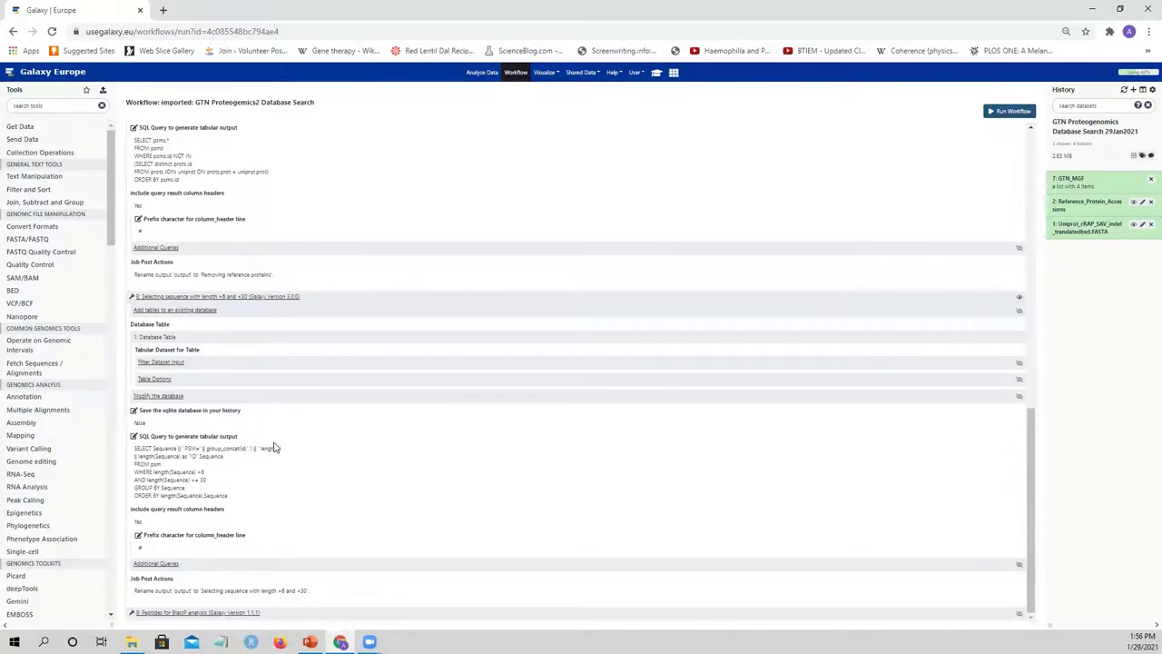
Set the title column of the Peptides for BlastP analysis step to 1 and run the workflow
left_click(1018, 613)
scroll(463, 449, "down", 2)
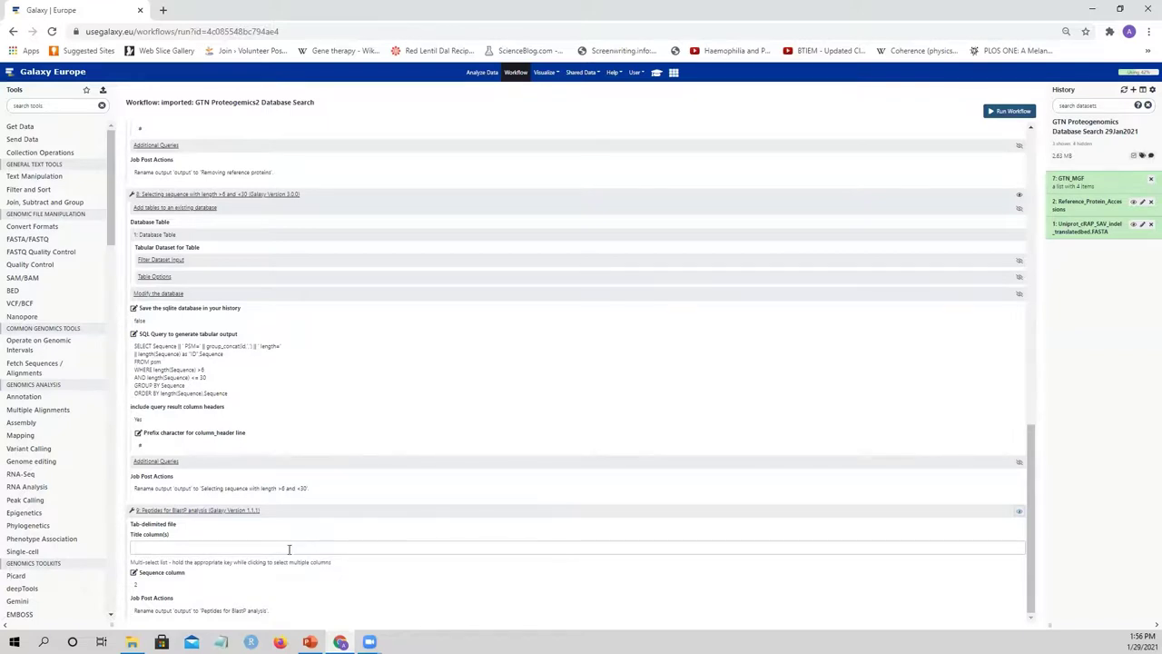
left_click(153, 547)
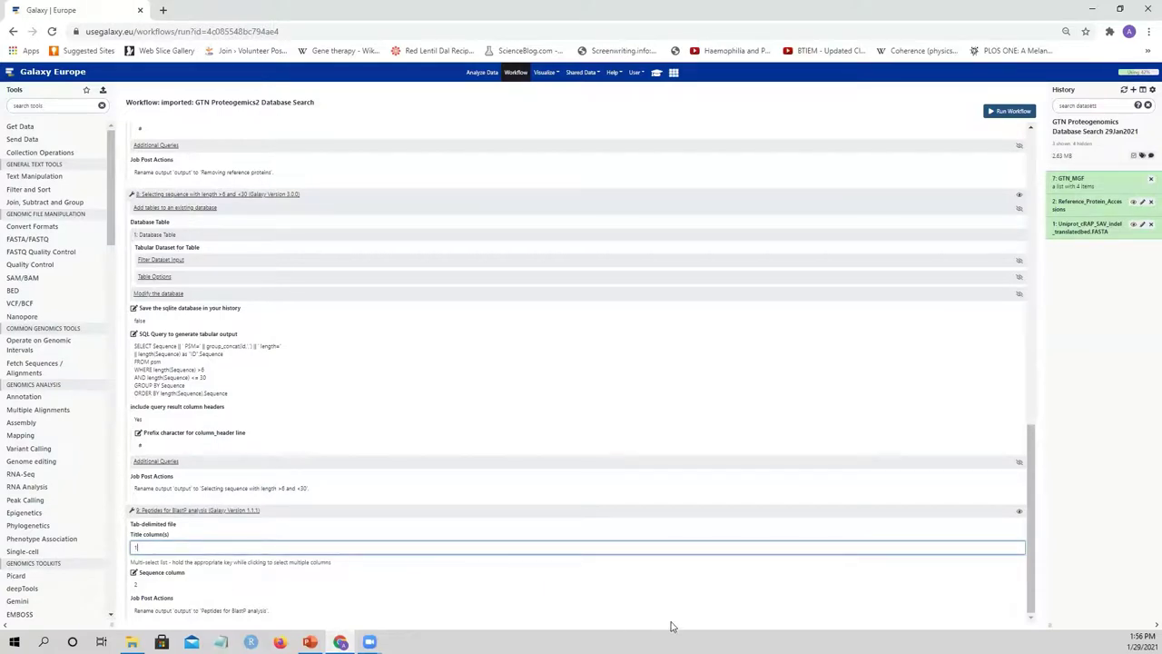
scroll(670, 621, "up", 5)
scroll(670, 620, "up", 5)
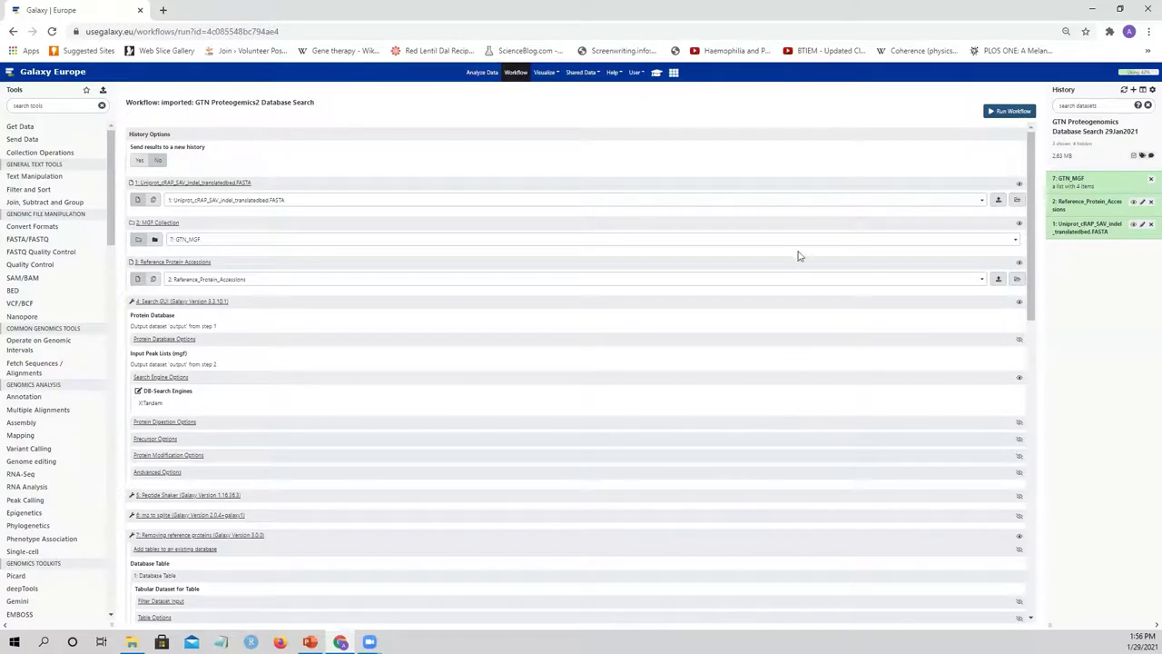
left_click(1009, 111)
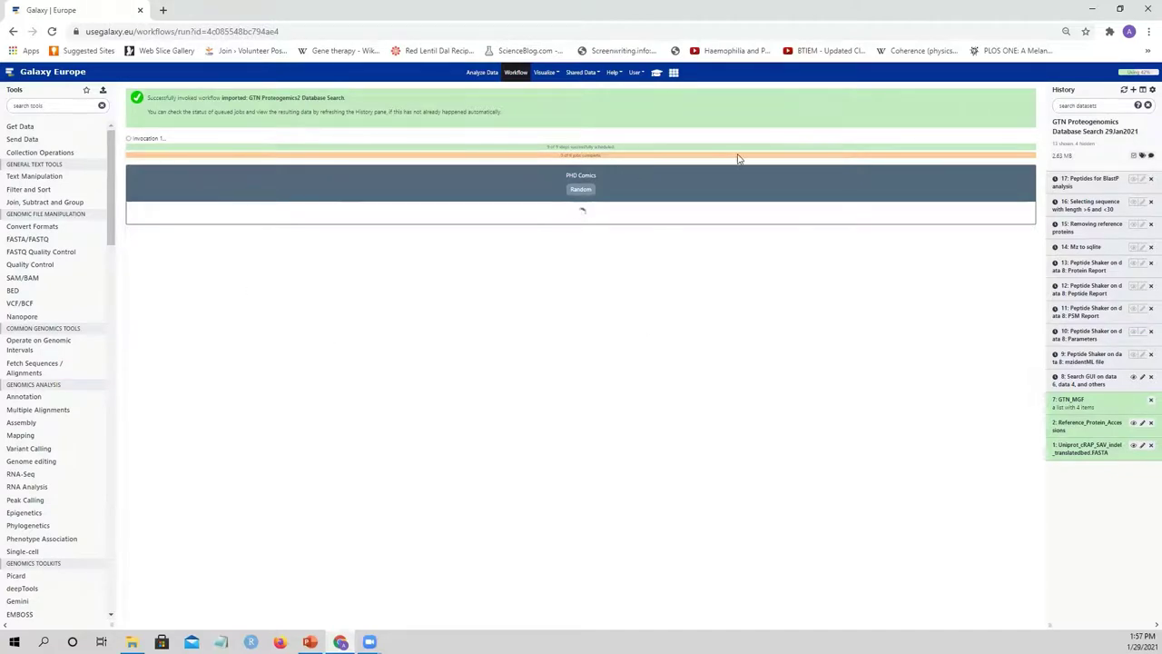
Switch to the completed GTN Proteogenomics Database Search 28Jan2021 history and return to the analysis view
left_click(1142, 90)
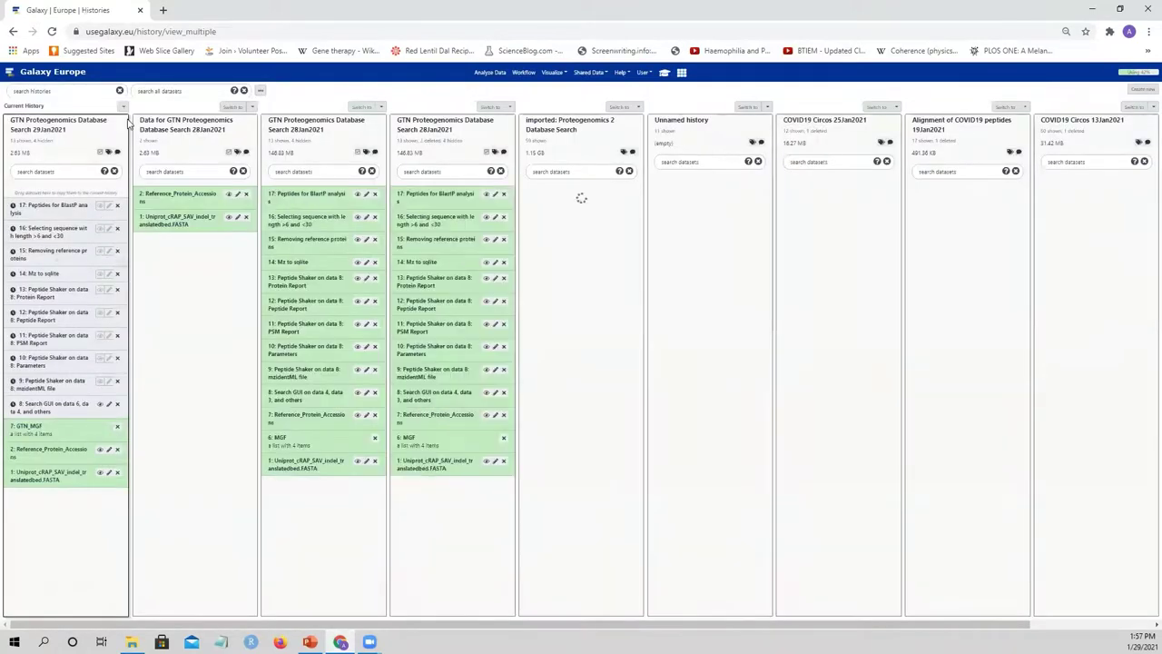
left_click(364, 108)
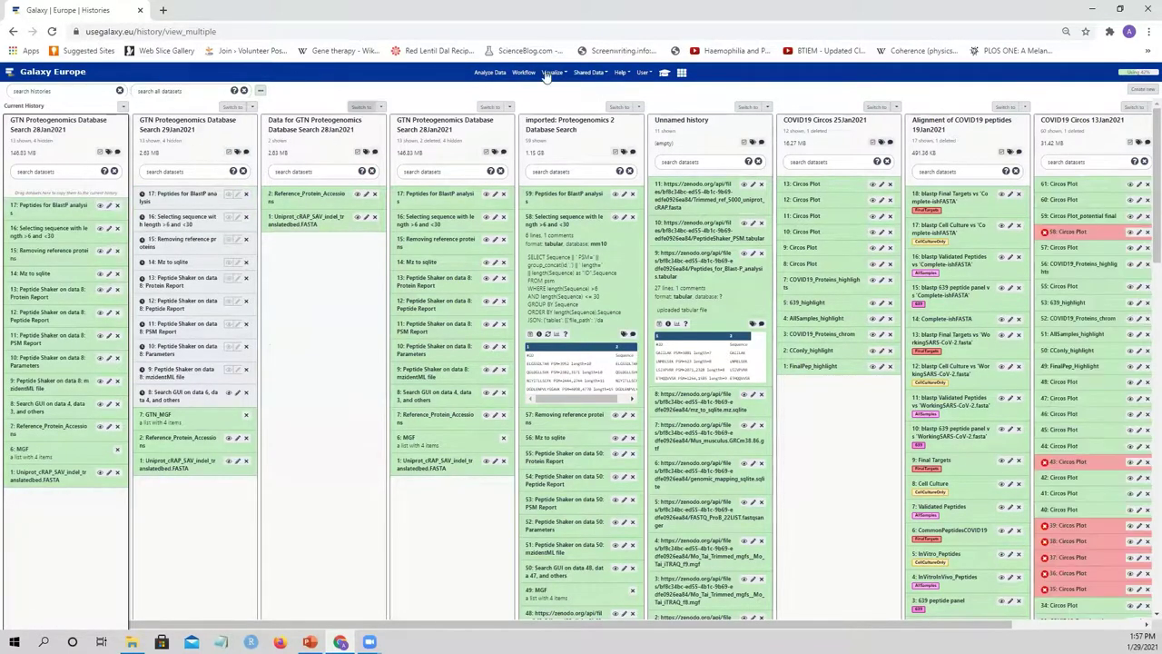
left_click(486, 72)
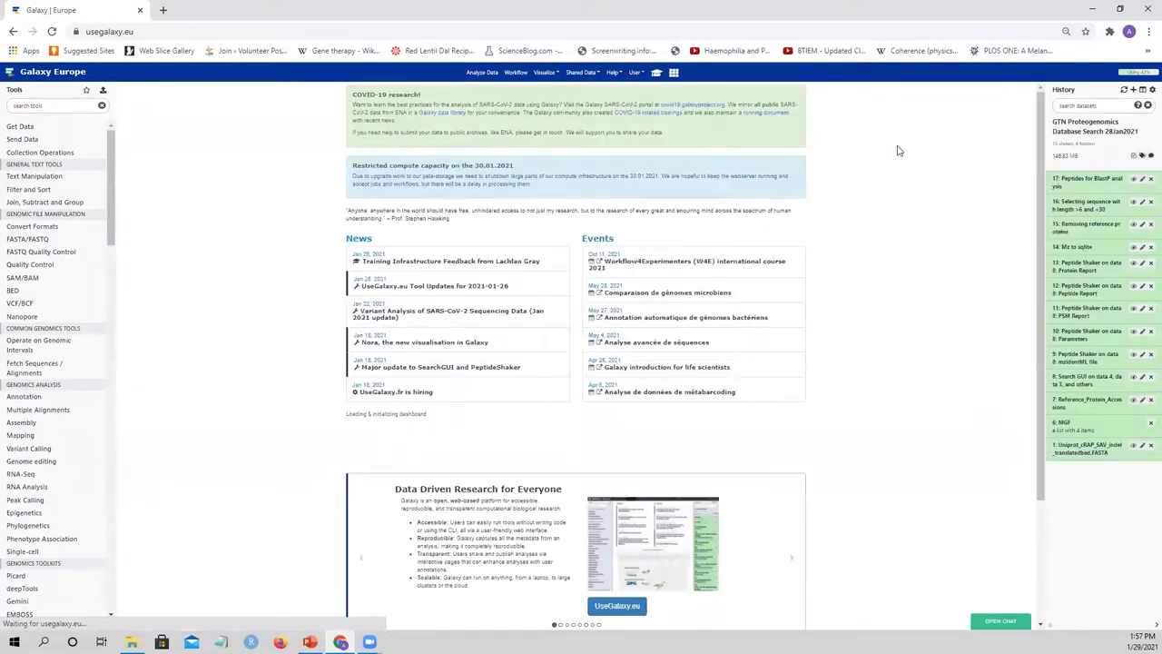
Examine the Search GUI output's details in the history and open its archive, dismissing the download notice
left_click(1111, 380)
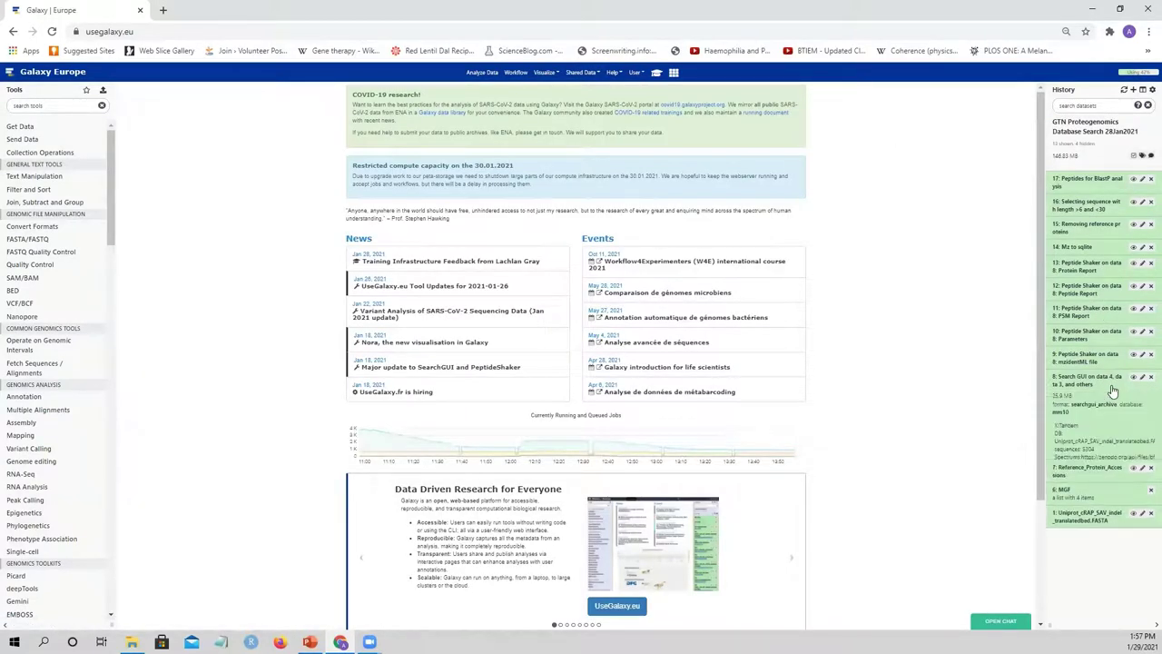
left_click(1113, 390)
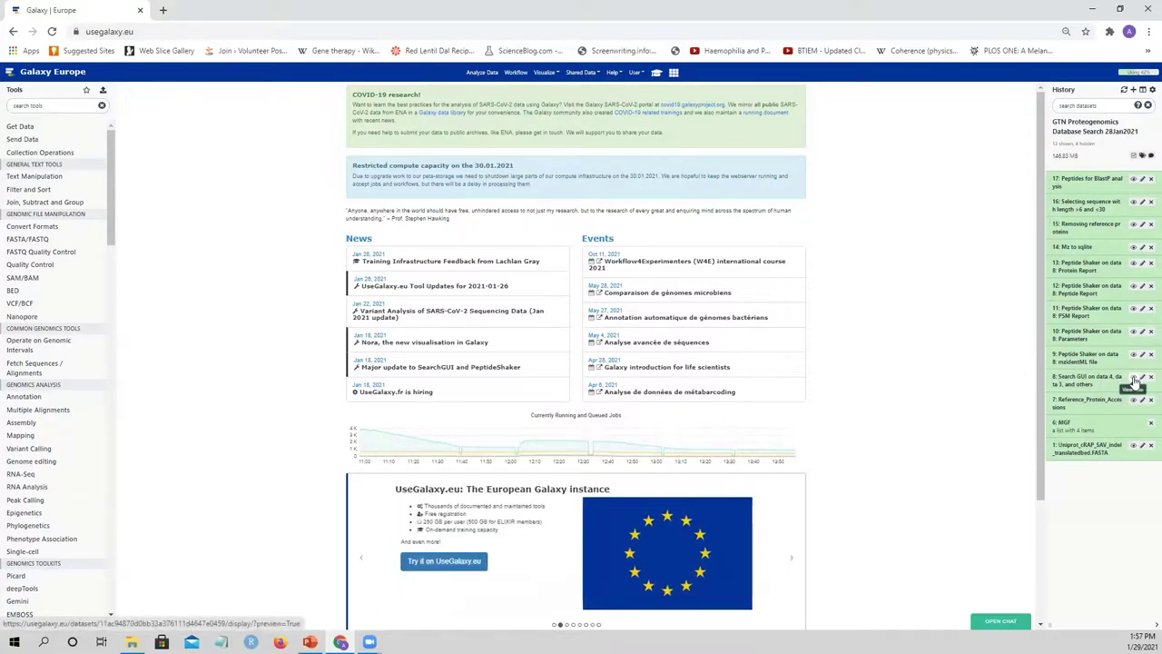
left_click(1132, 381)
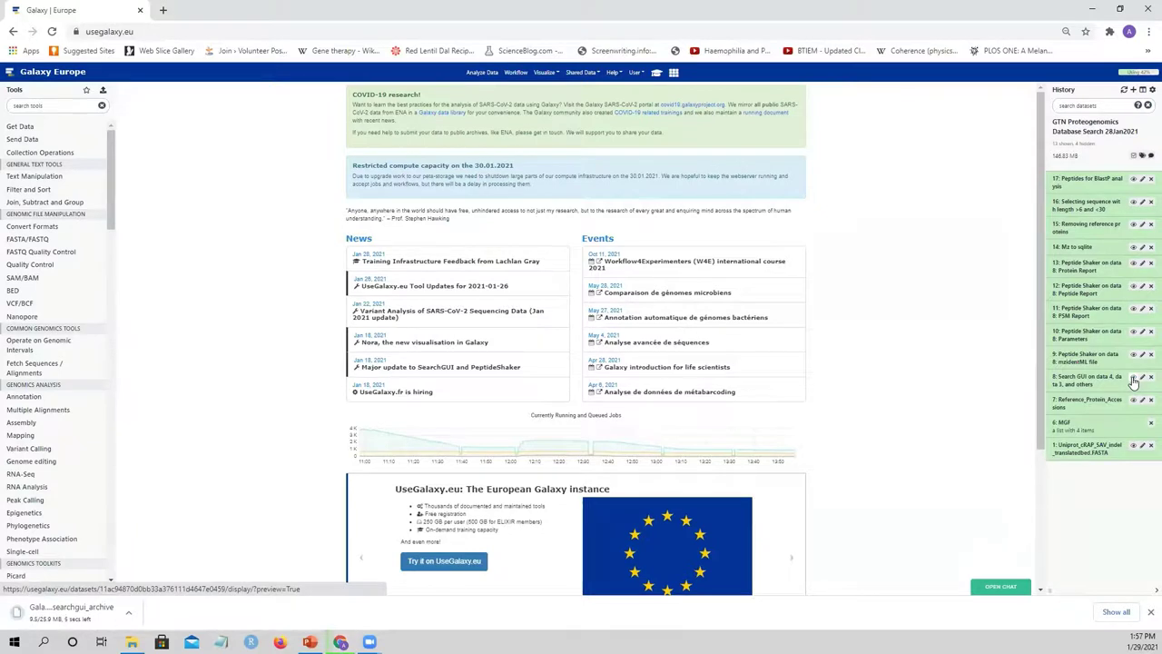
left_click(1149, 610)
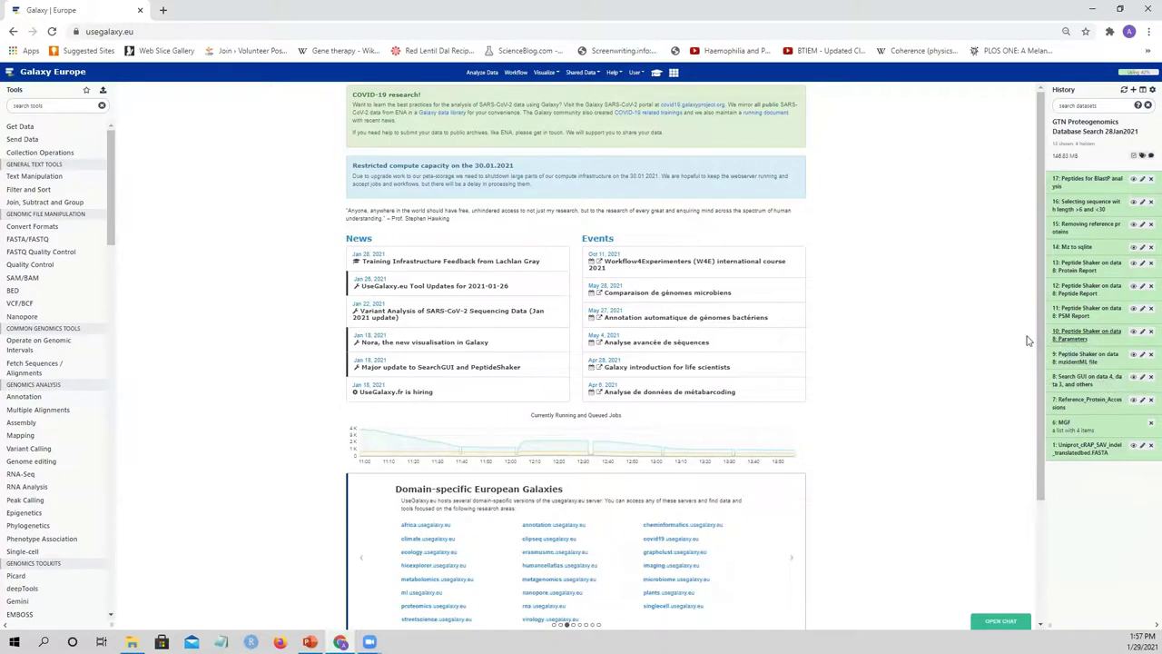
Examine the details of the Peptide Shaker mzIdentML file and Parameters outputs in the history
left_click(1116, 363)
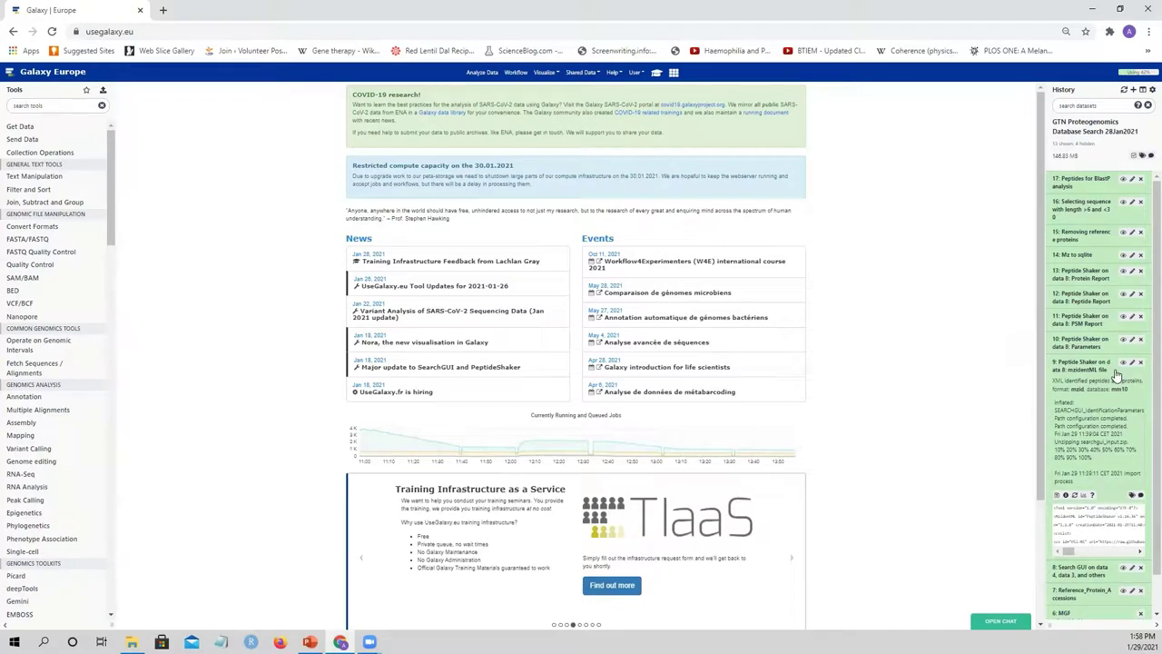
left_click(1115, 368)
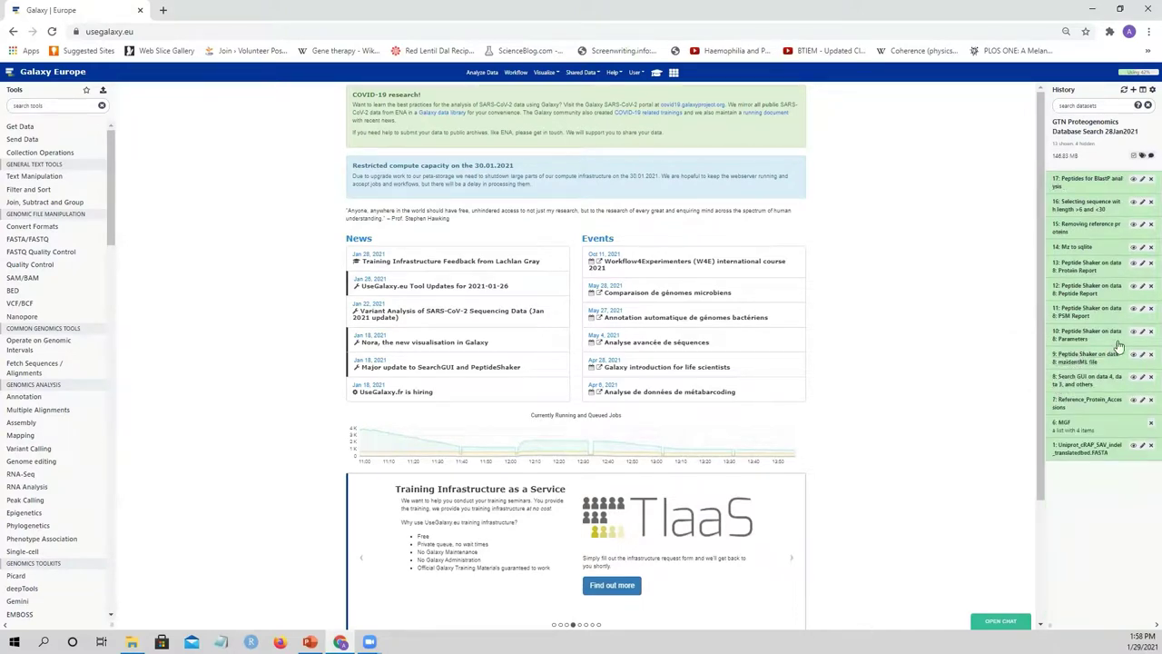
left_click(1118, 346)
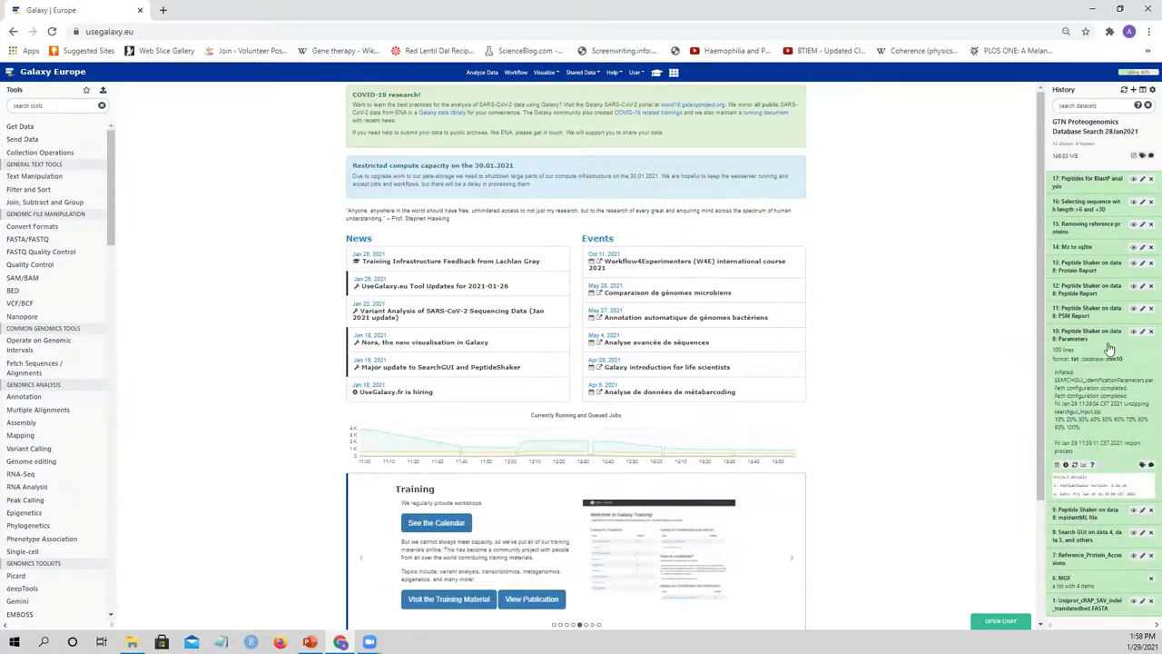
left_click(1107, 336)
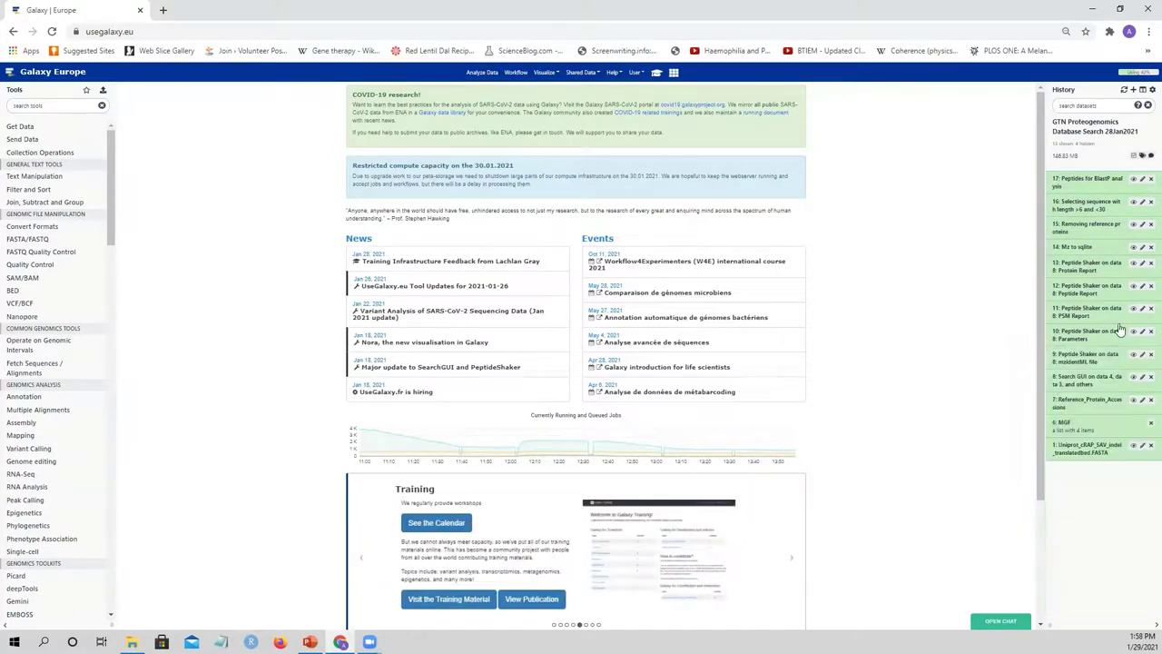
View the Peptide Shaker PSM Report and look through all of its columns
left_click(1119, 314)
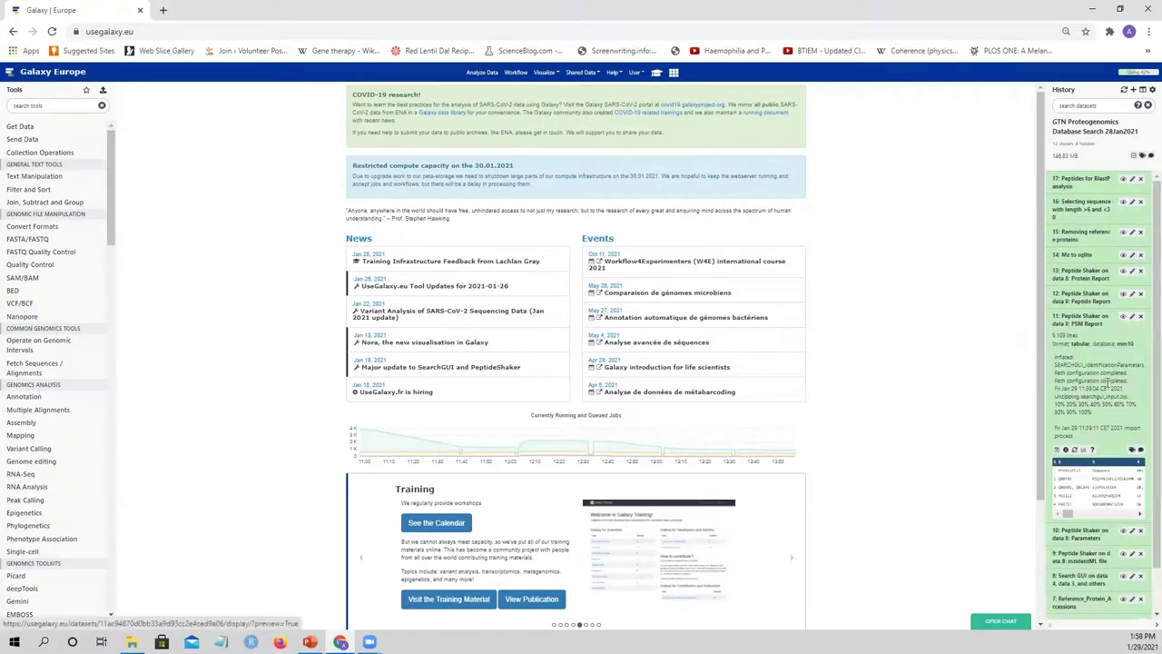
left_click(1123, 319)
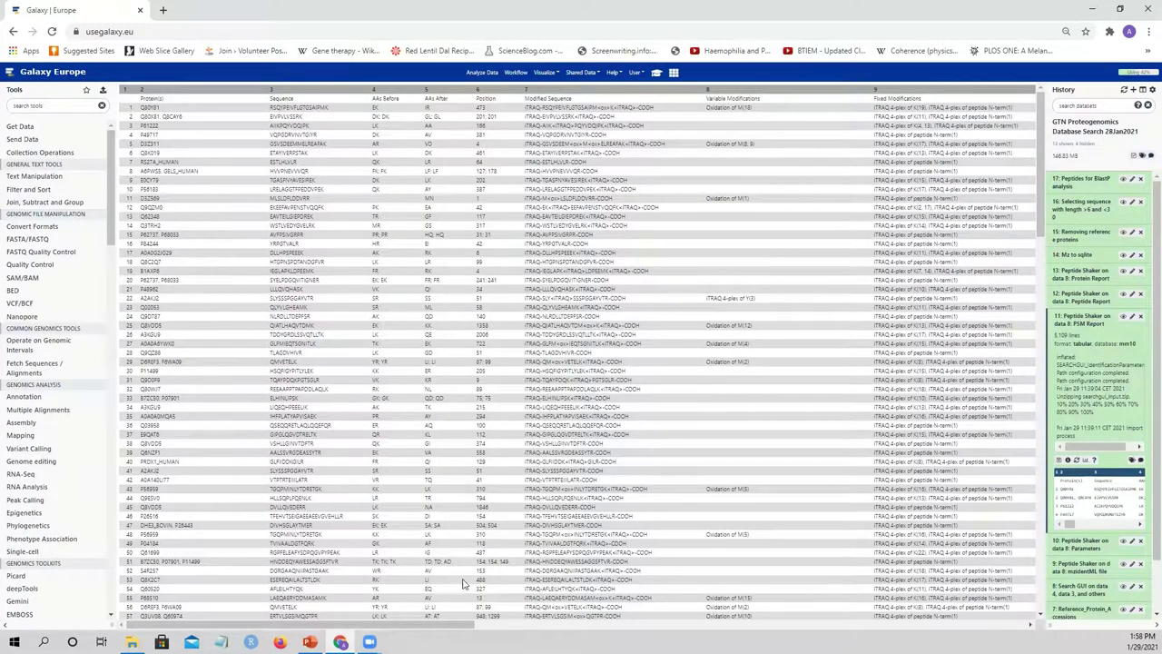
left_click_drag(454, 624, 819, 623)
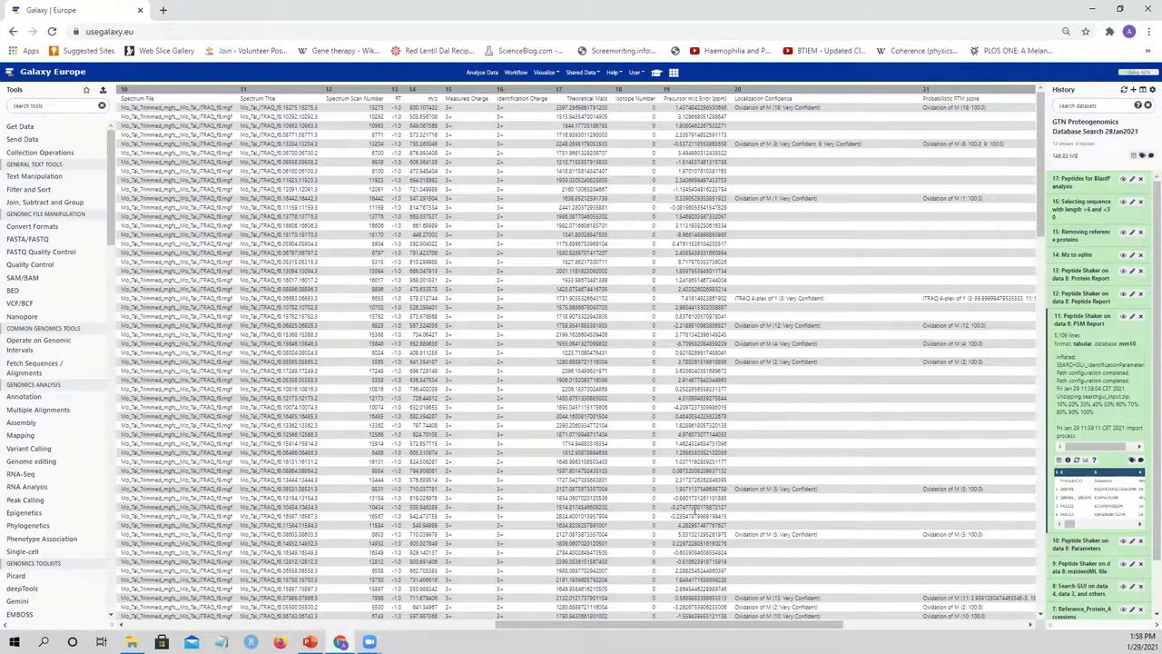
left_click_drag(851, 625, 472, 626)
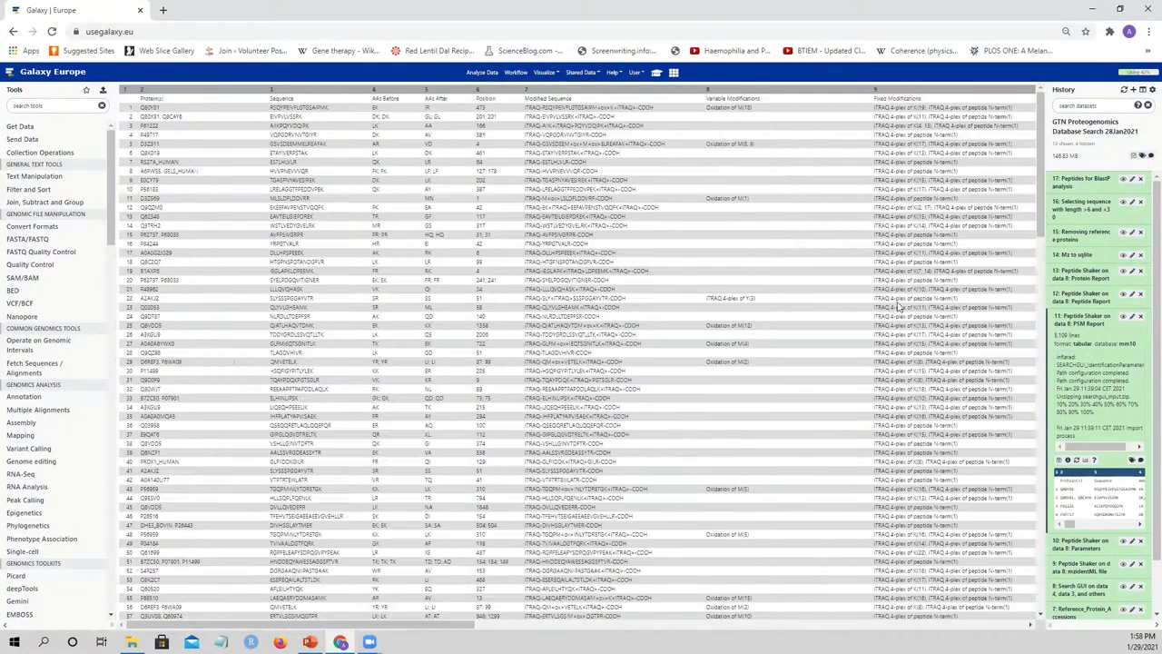
Open the Mz to sqlite output in the MVP Viewer visualization
left_click(1109, 329)
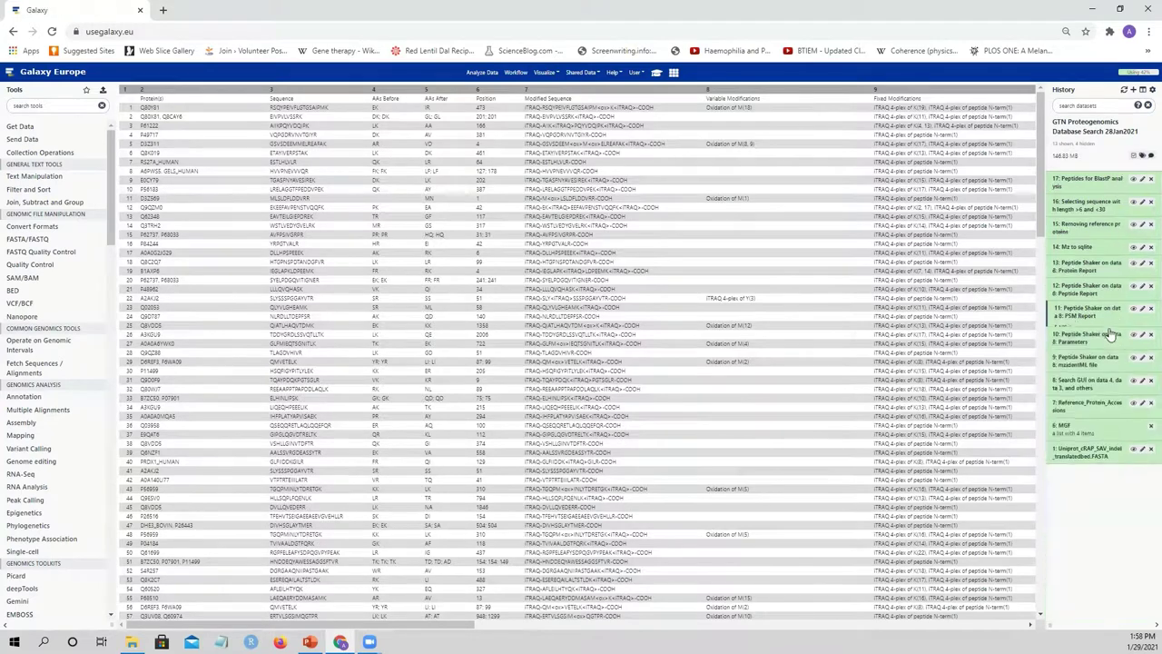
left_click(1111, 250)
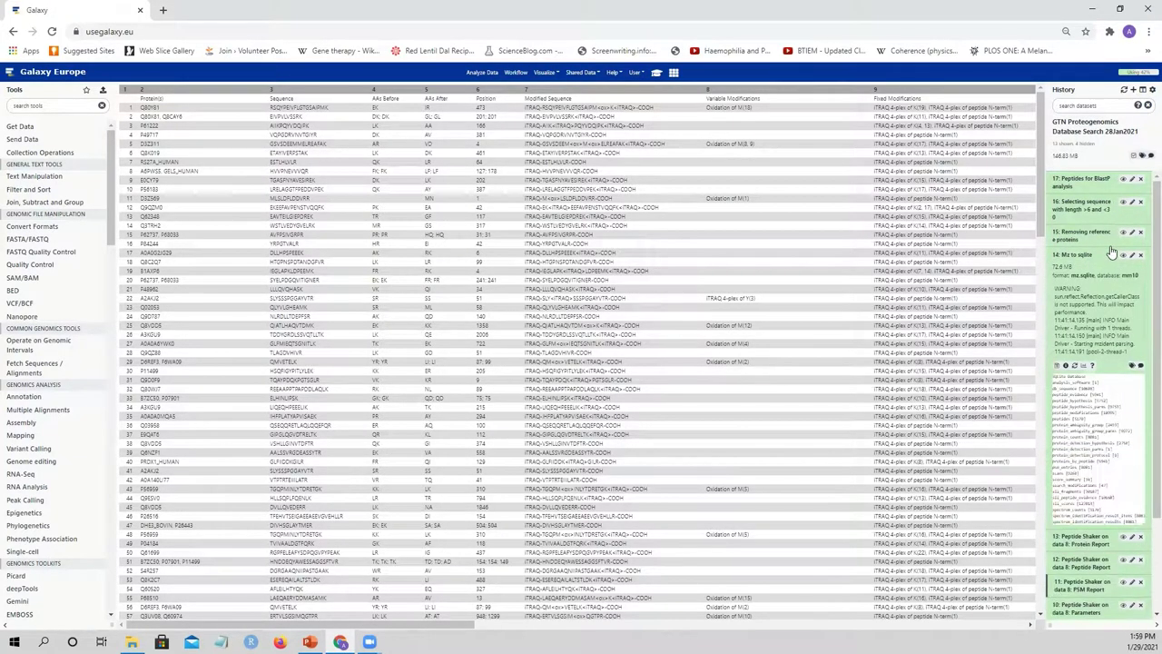
left_click(1084, 365)
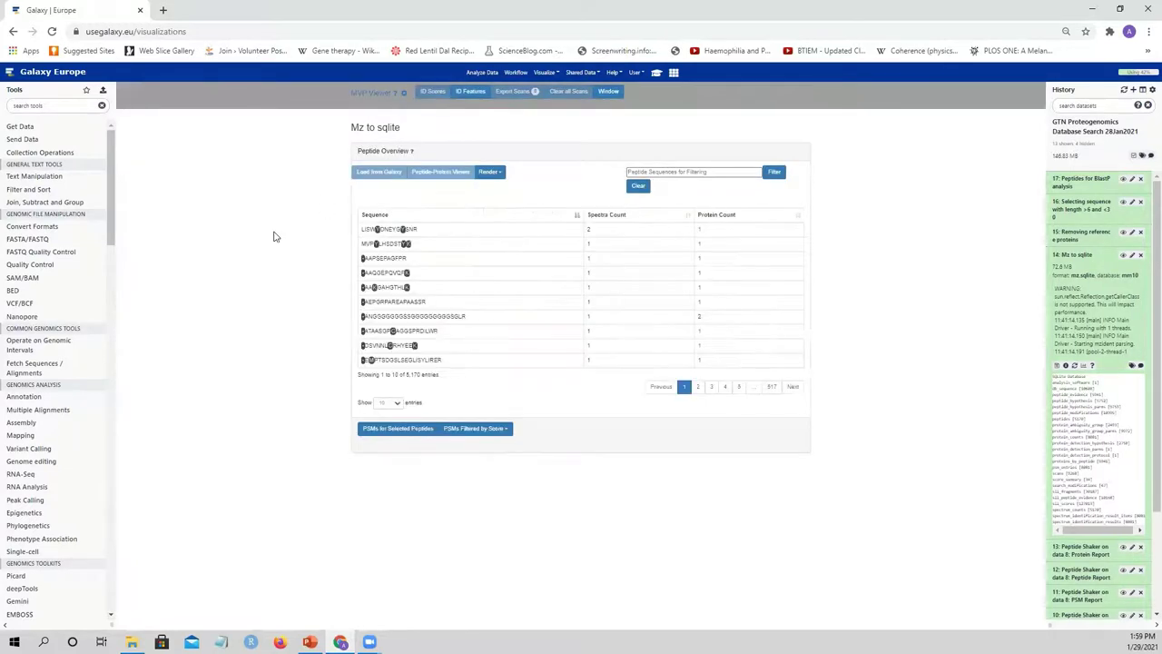
Load the PSM details for the peptide AEPGRPAREAPAASSR and look through their columns
left_click(416, 303)
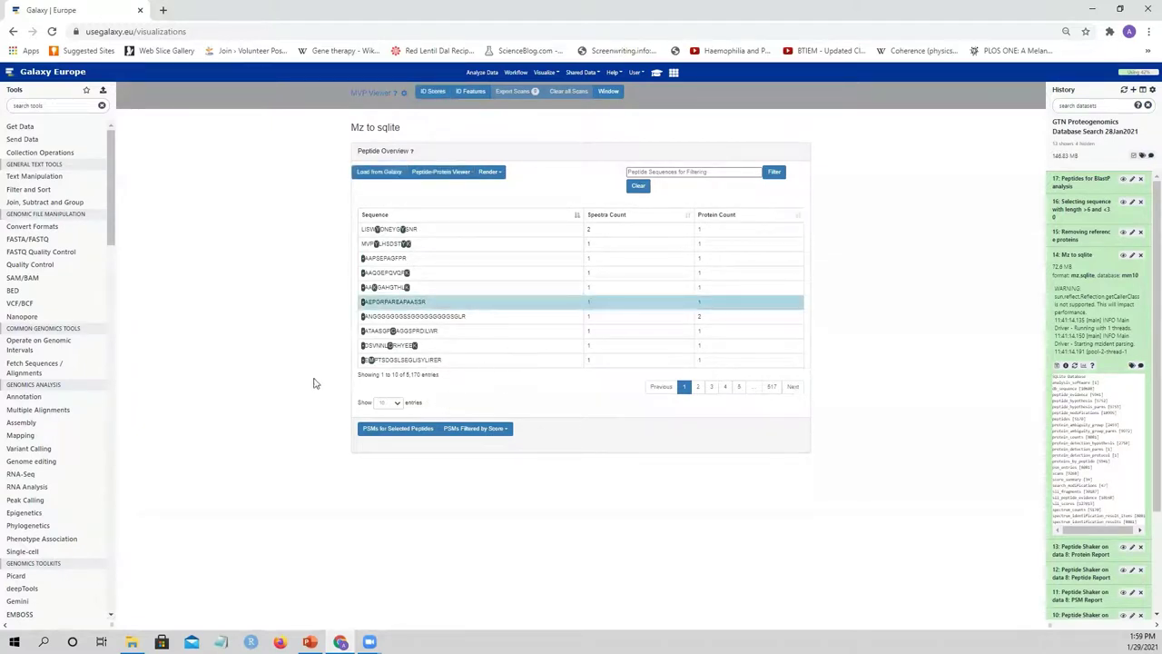
left_click(396, 431)
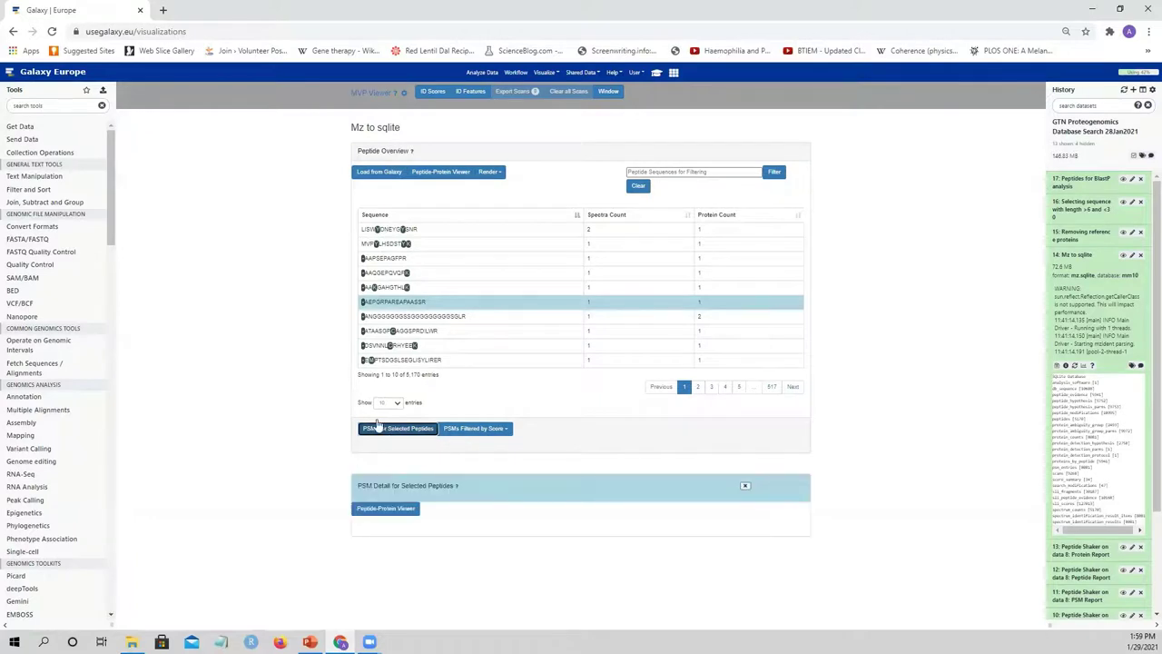
scroll(256, 375, "down", 1)
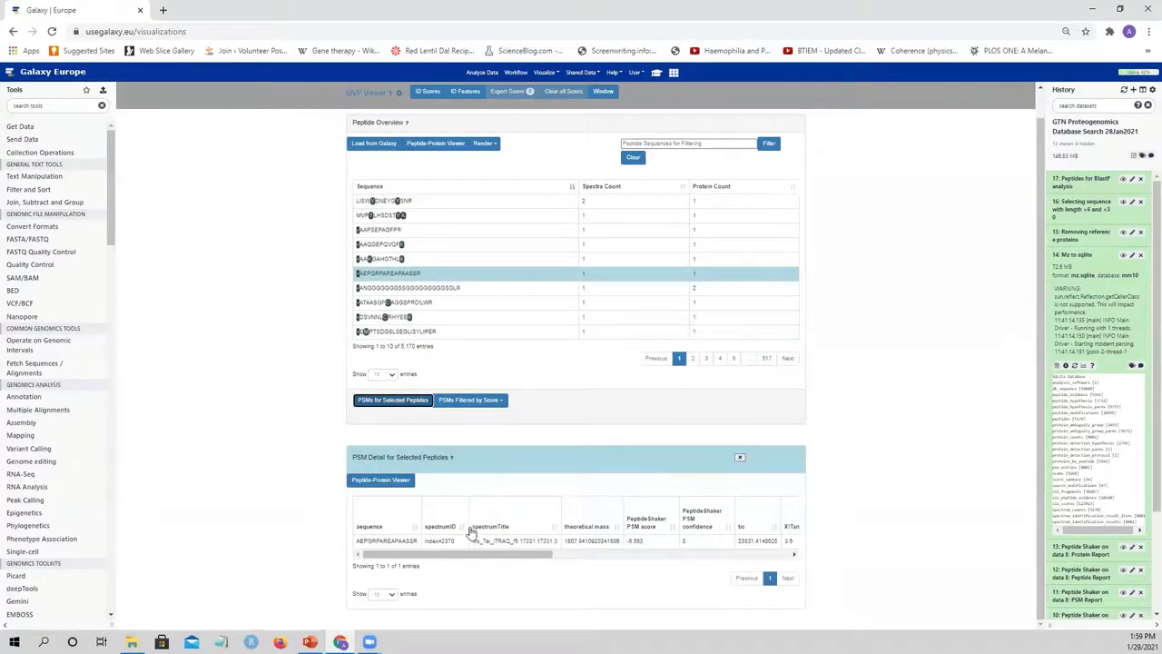
left_click_drag(468, 553, 361, 563)
List the PSMs for peptide MSQAVQTNGTQPLSK on page 5 of the peptide overview and view the spectrum of its index=1181 match
left_click(734, 359)
left_click(542, 233)
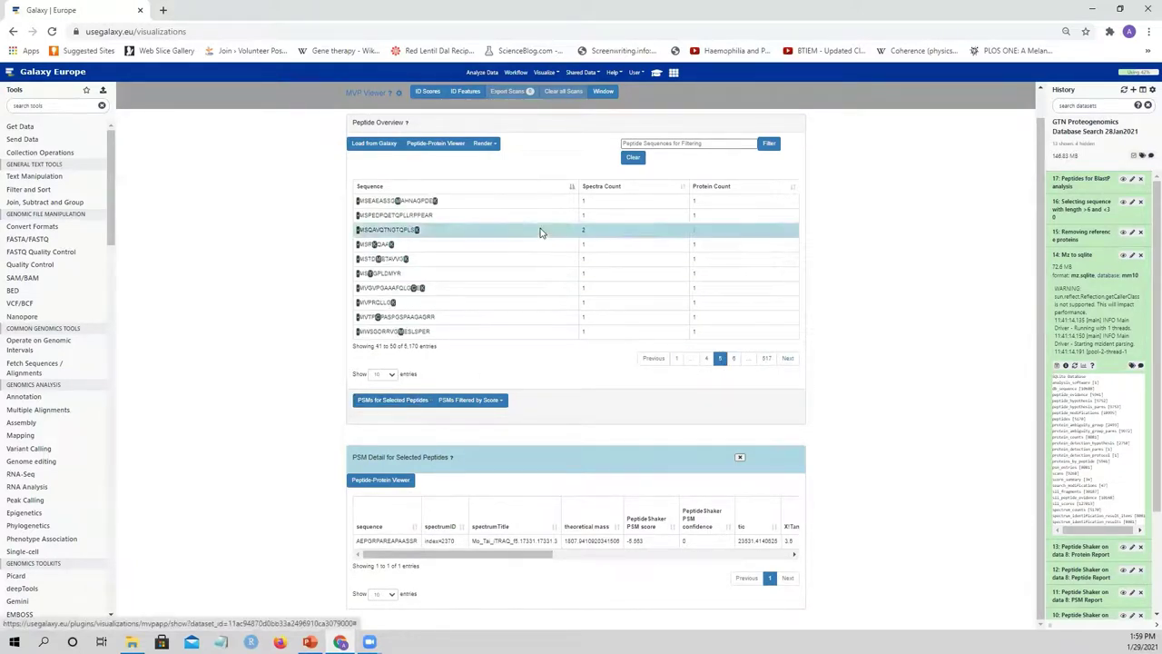
left_click(432, 401)
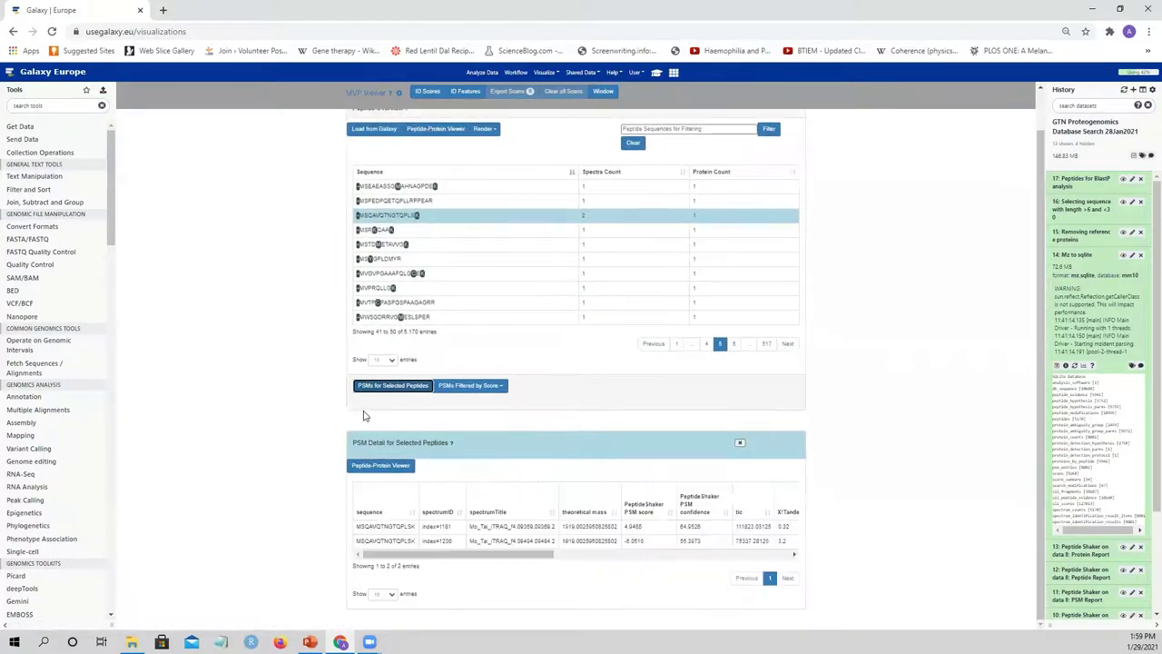
left_click(498, 527)
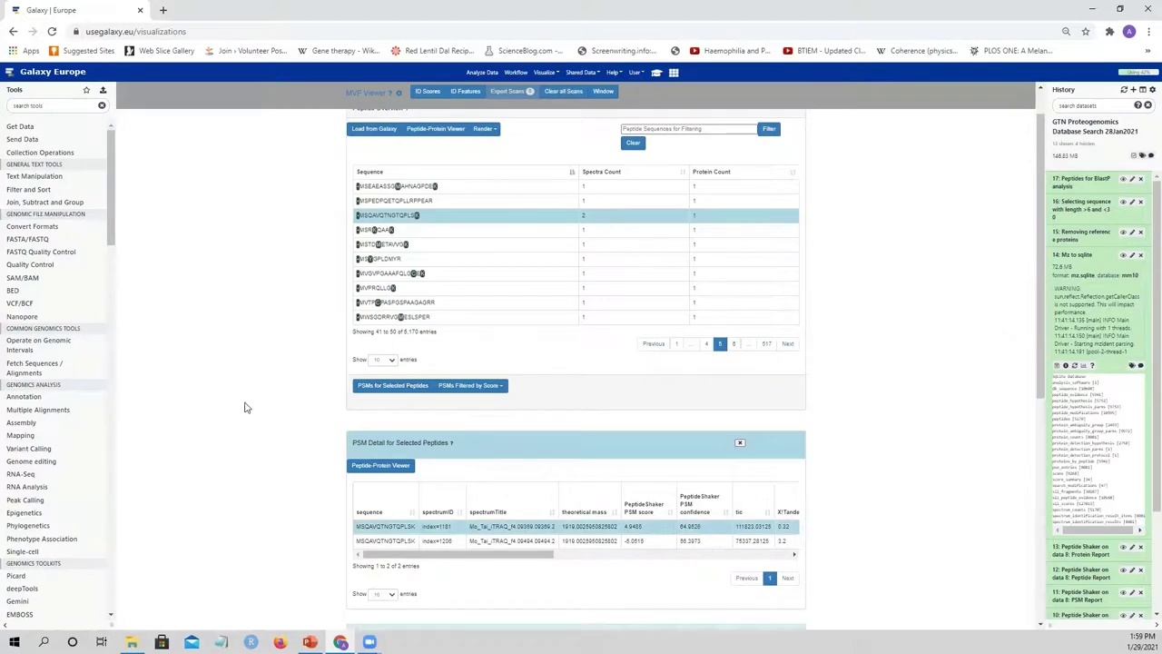
scroll(250, 401, "down", 5)
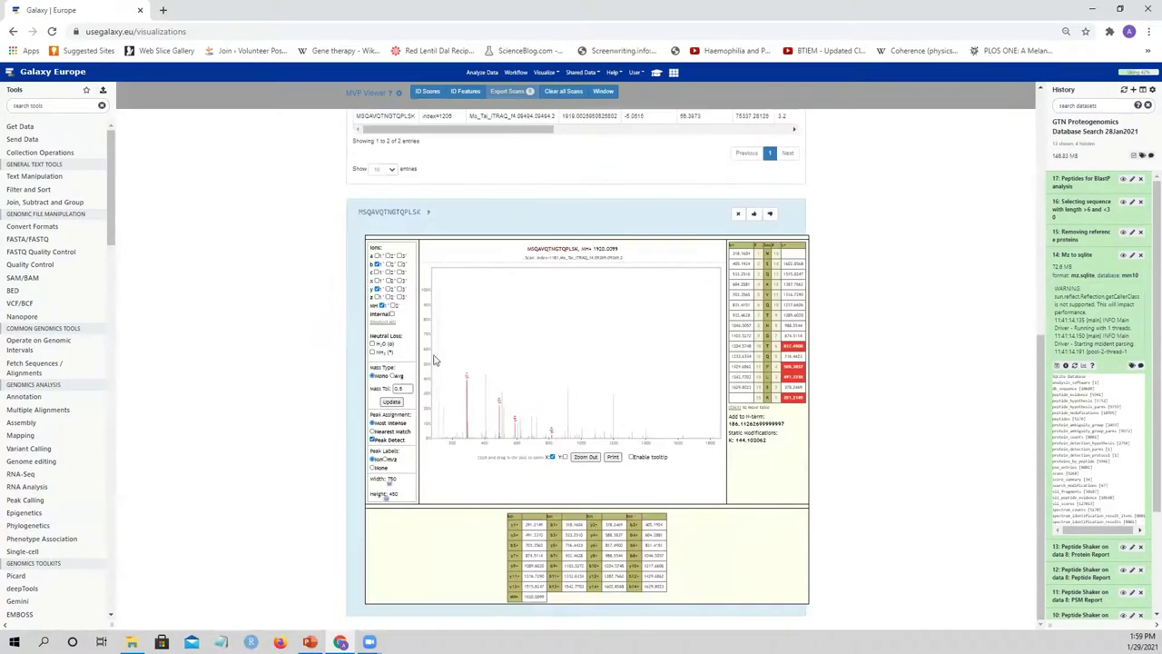
scroll(953, 343, "up", 3)
scroll(953, 343, "up", 3)
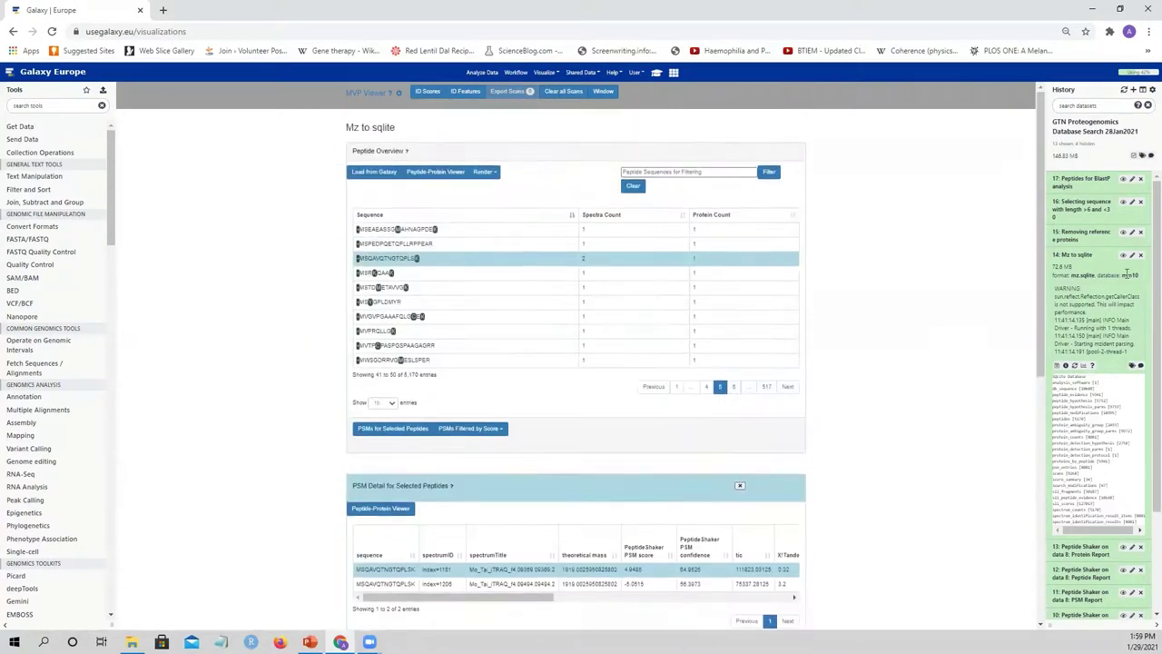
Examine the details of the Removing reference proteins output and view its table of proteins and sequences
left_click(1100, 257)
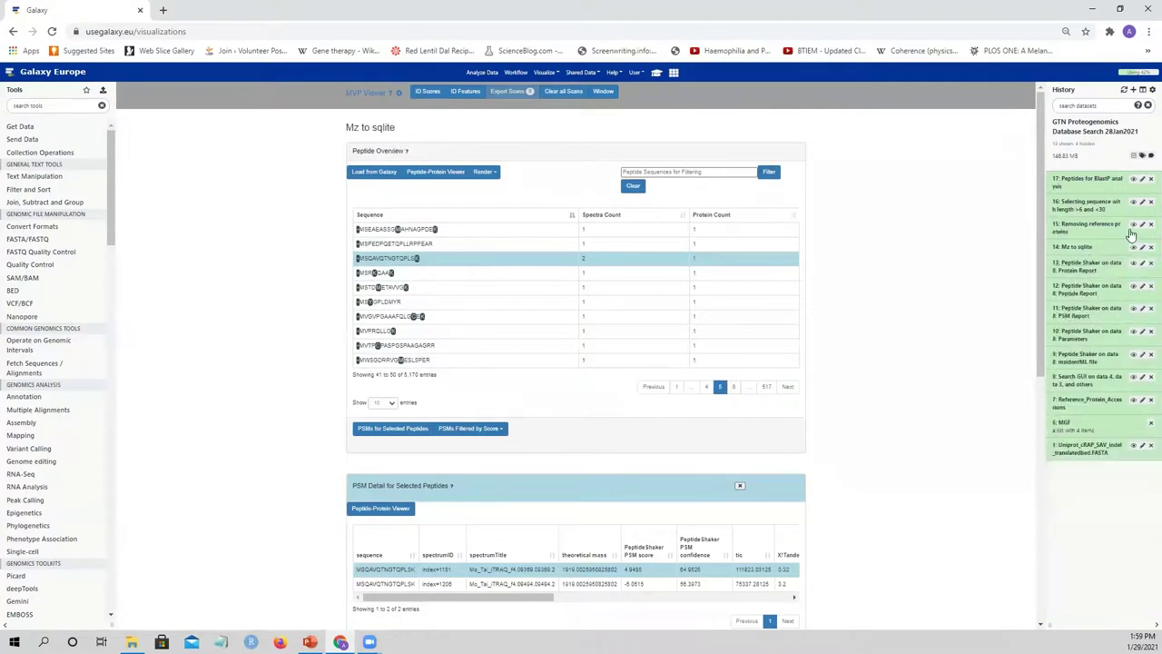
left_click(1122, 235)
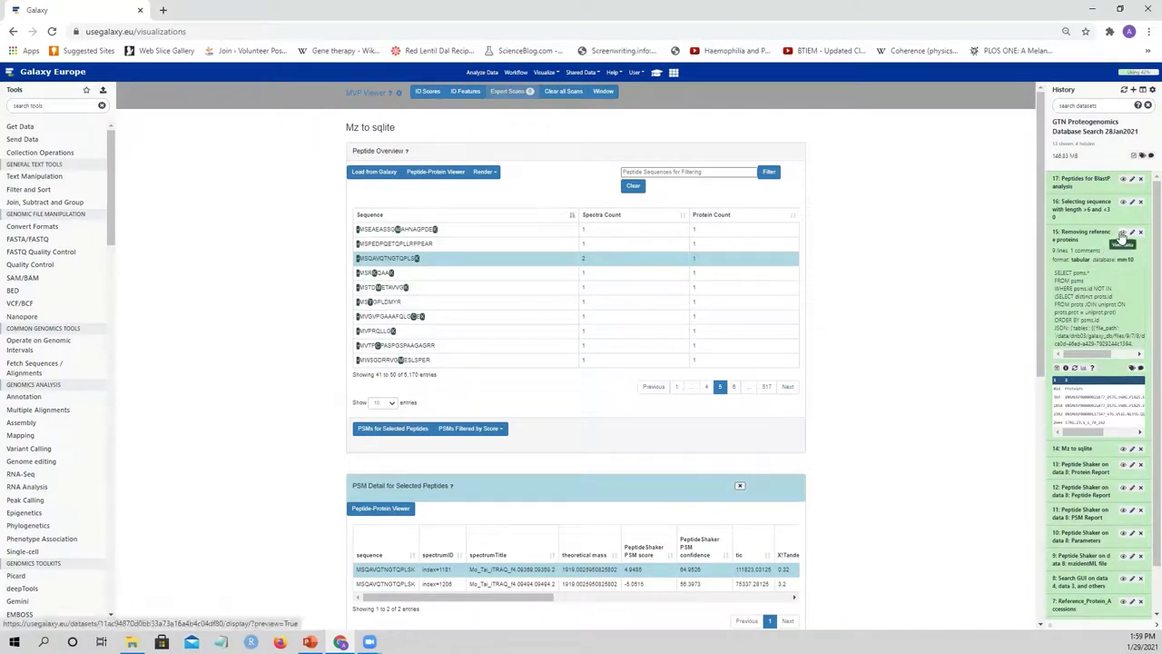
left_click(1122, 235)
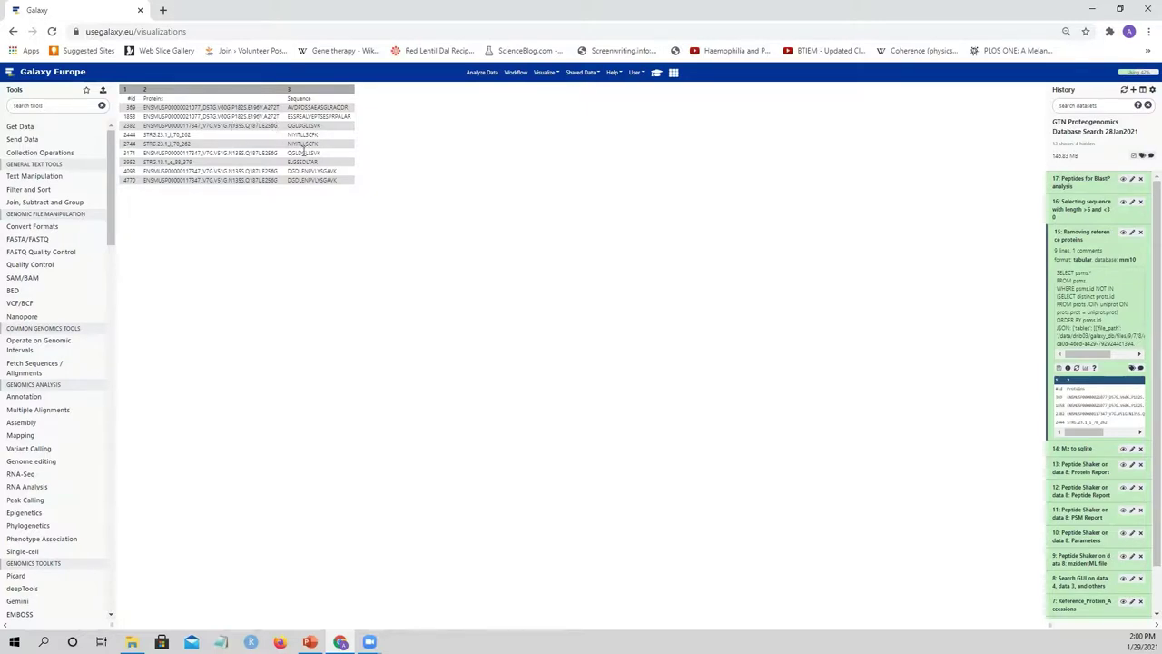
left_click(1115, 236)
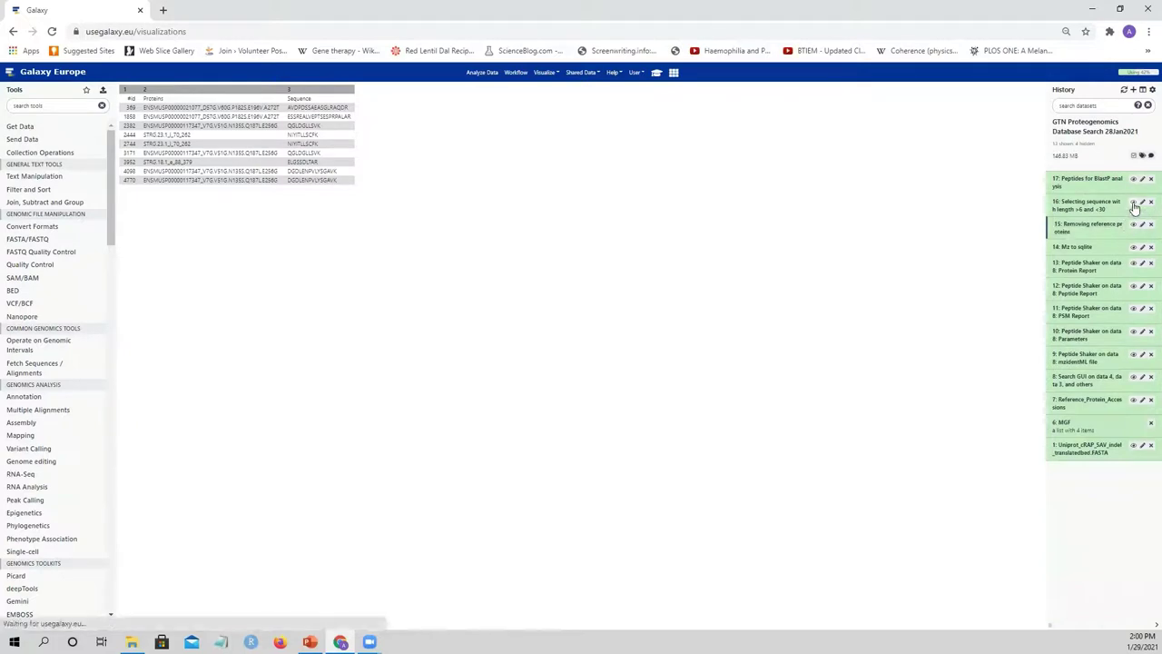
View the contents of the Selecting sequence with length >6 and <30 output and the Peptides for BlastP analysis output
left_click(1133, 207)
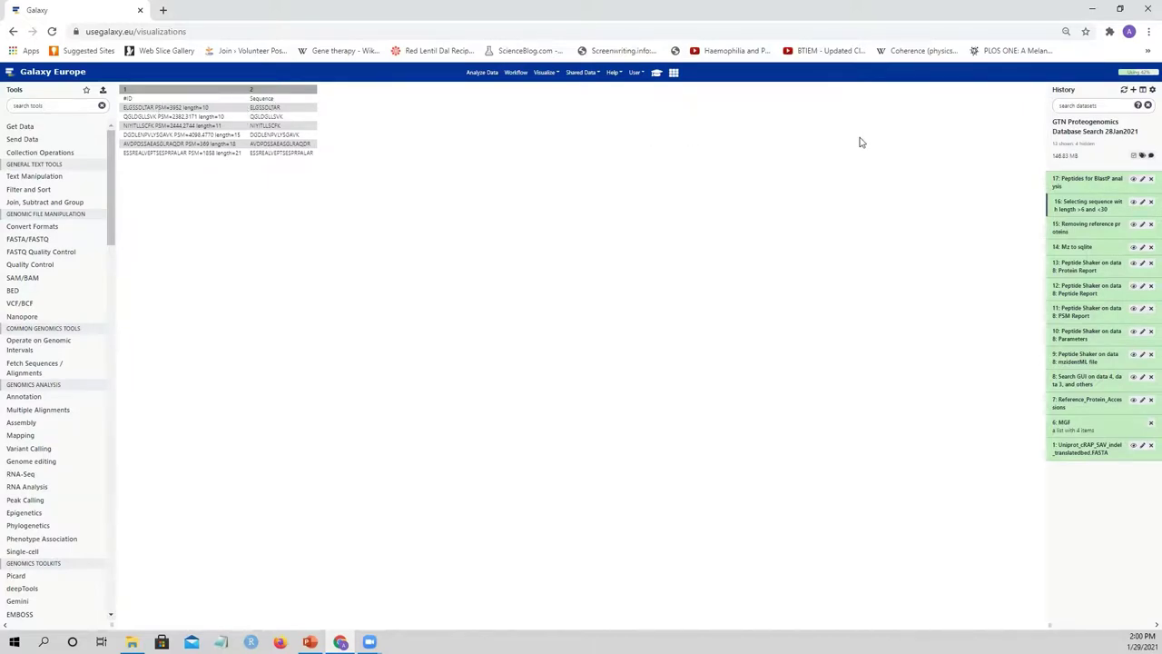
left_click(1133, 180)
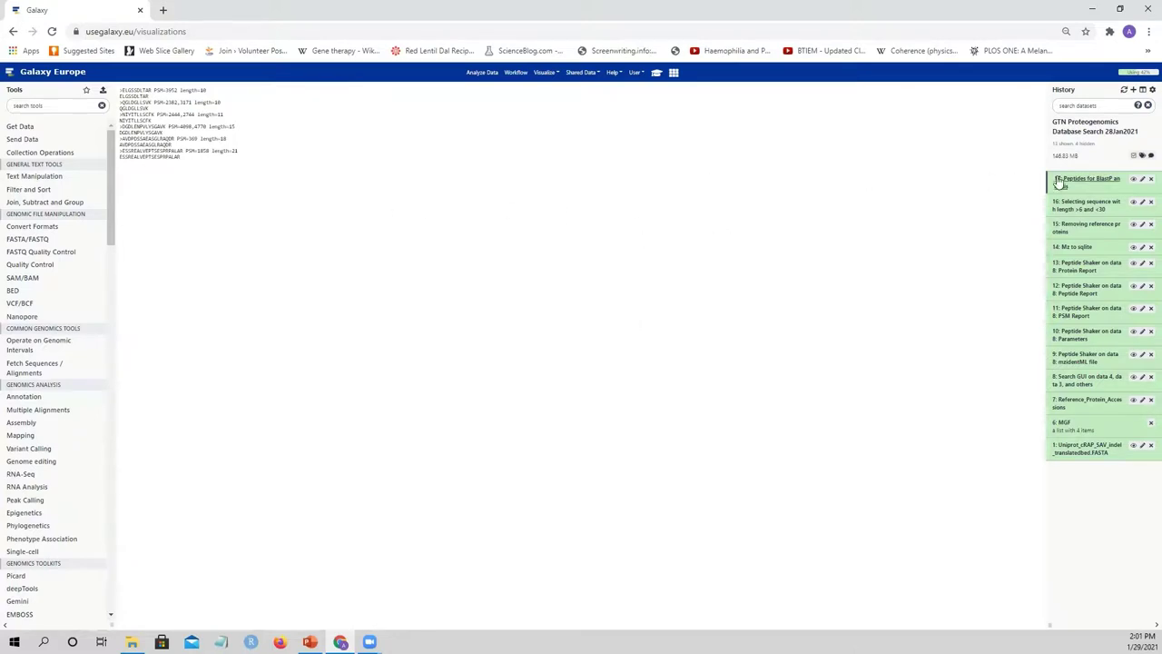
left_click(1102, 186)
left_click(1103, 186)
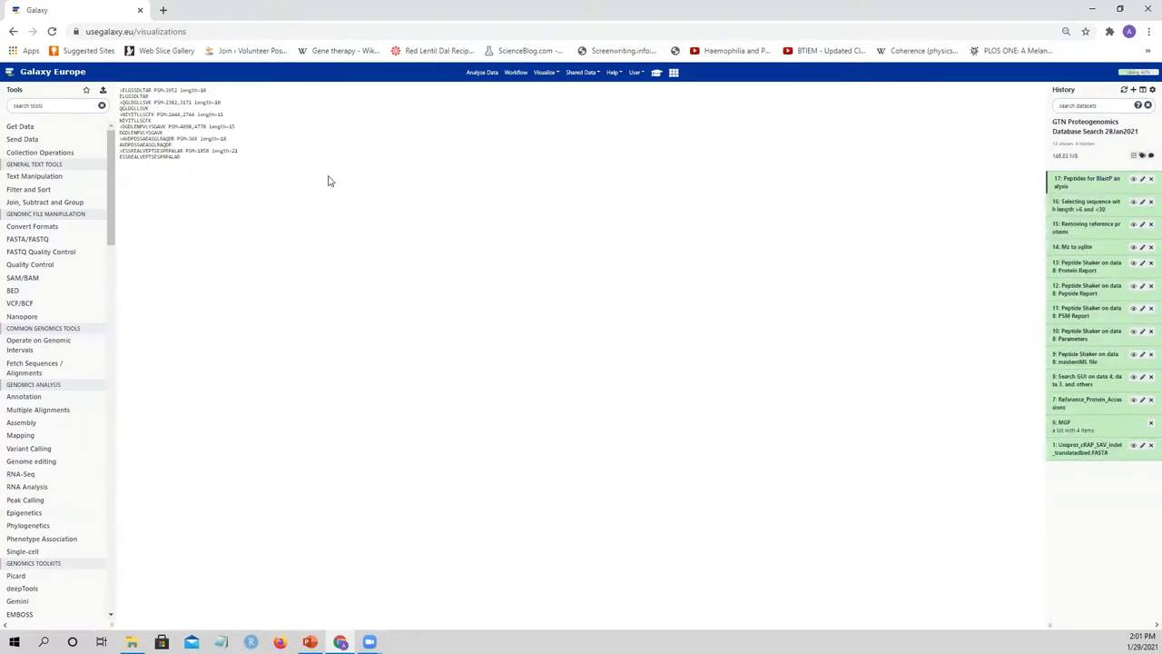